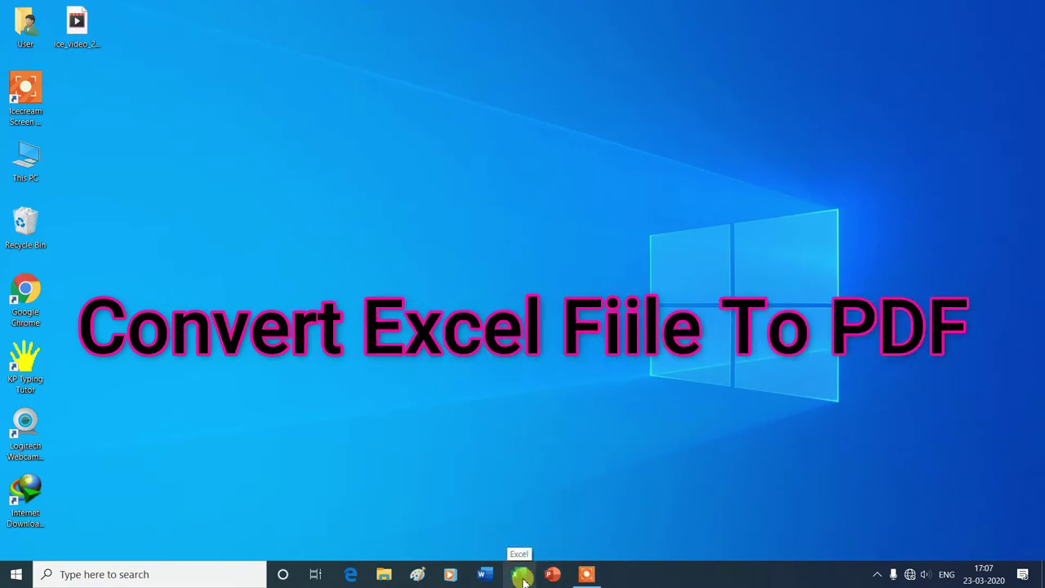
- Launch Excel and open the REC marks workbook from the recent files list
left_click(522, 576)
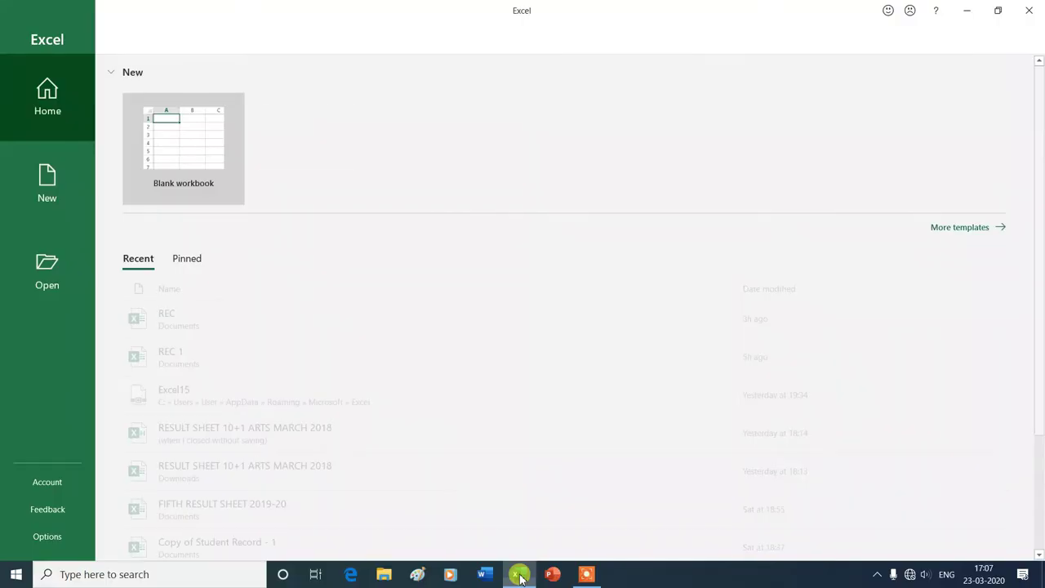
left_click(149, 145)
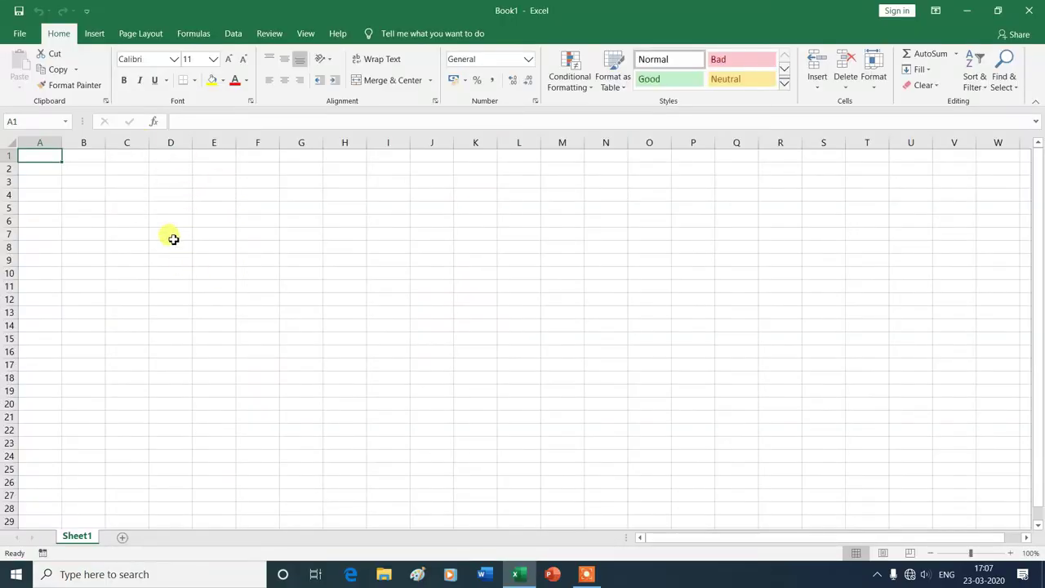
left_click(22, 35)
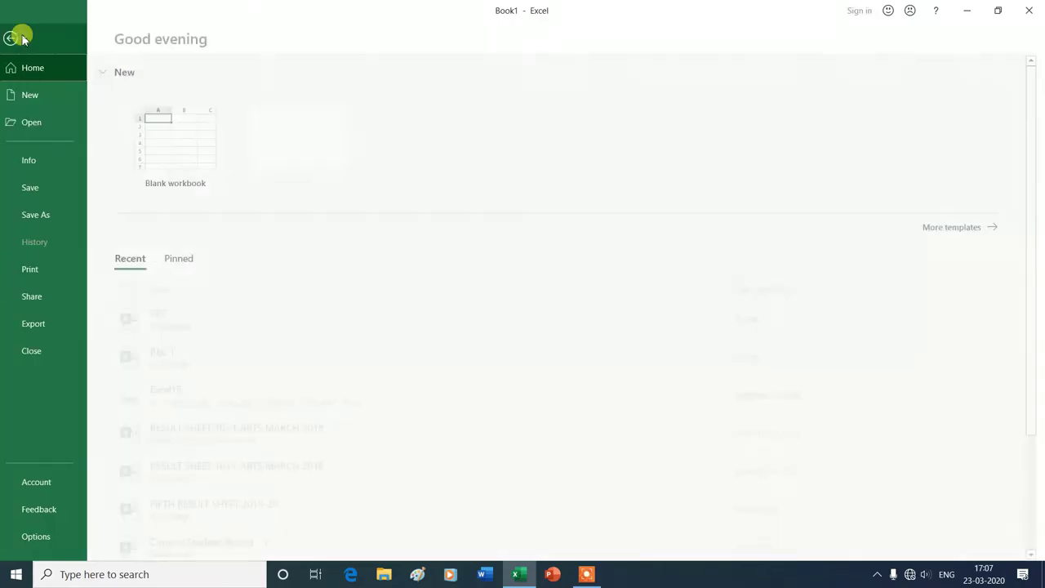
left_click(40, 122)
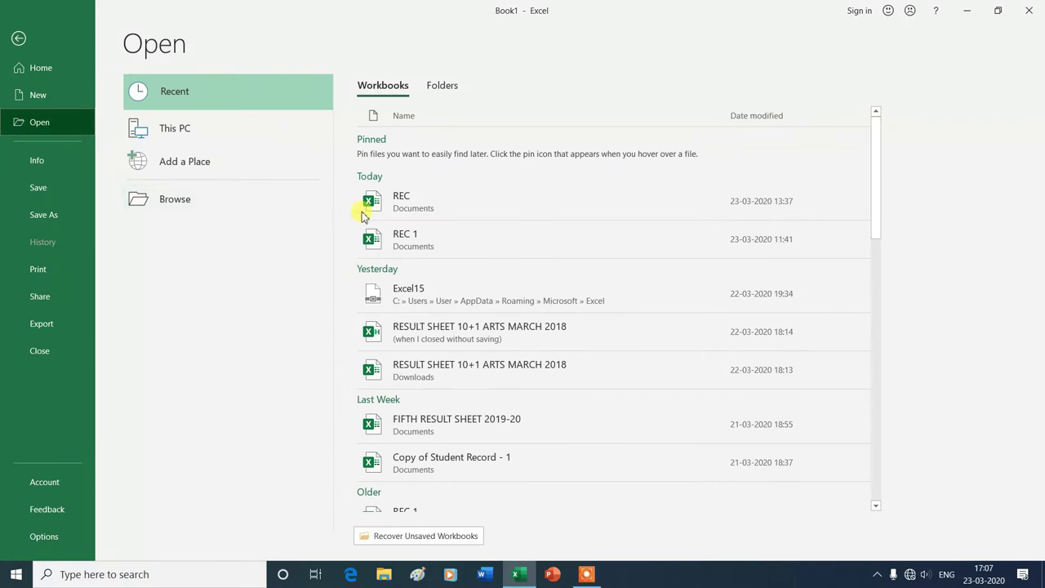
left_click(418, 202)
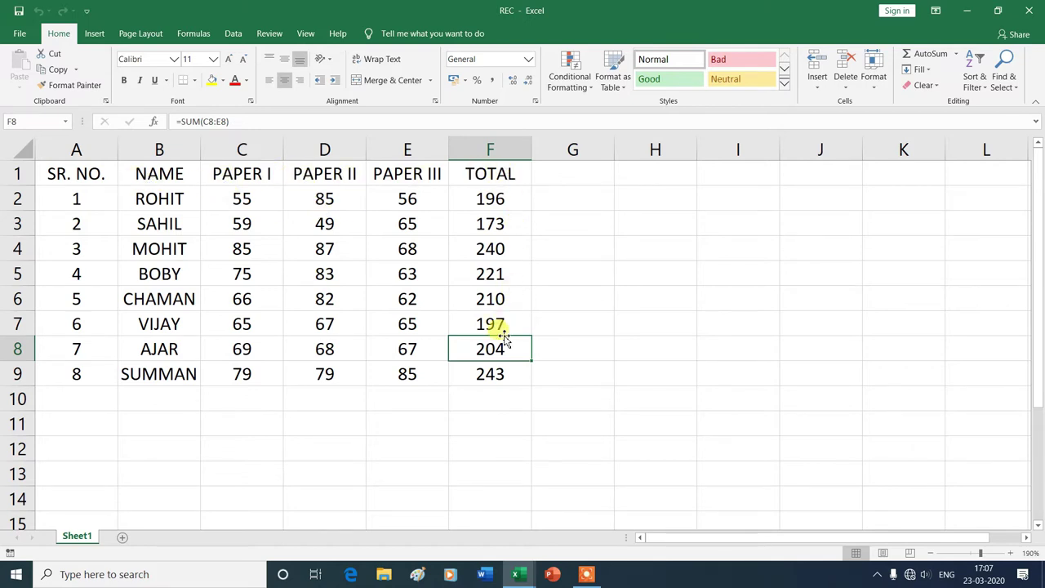
- Export the REC workbook to the Desktop as REC.pdf using the PDF file type
left_click(18, 34)
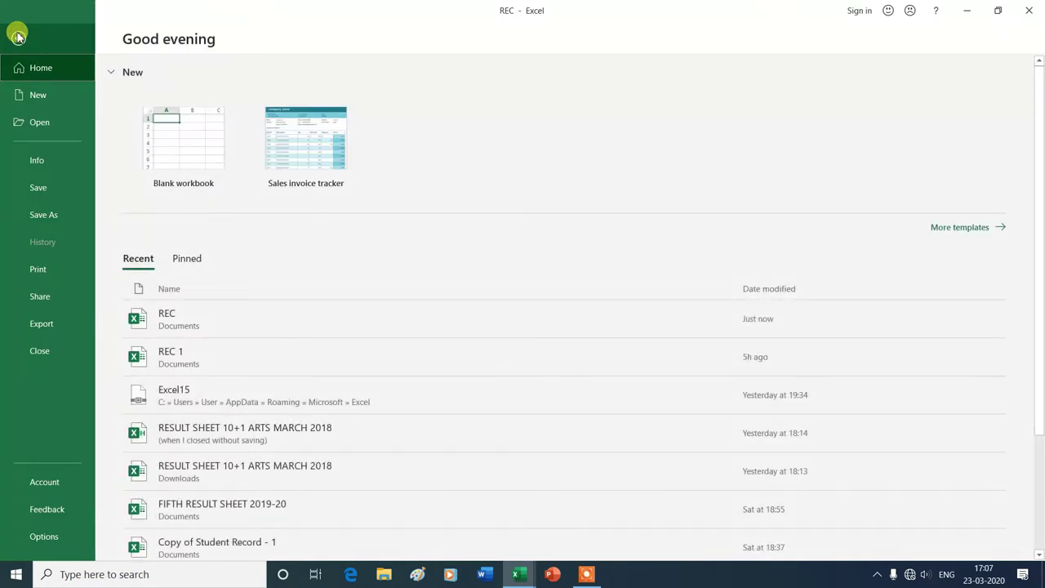
left_click(52, 214)
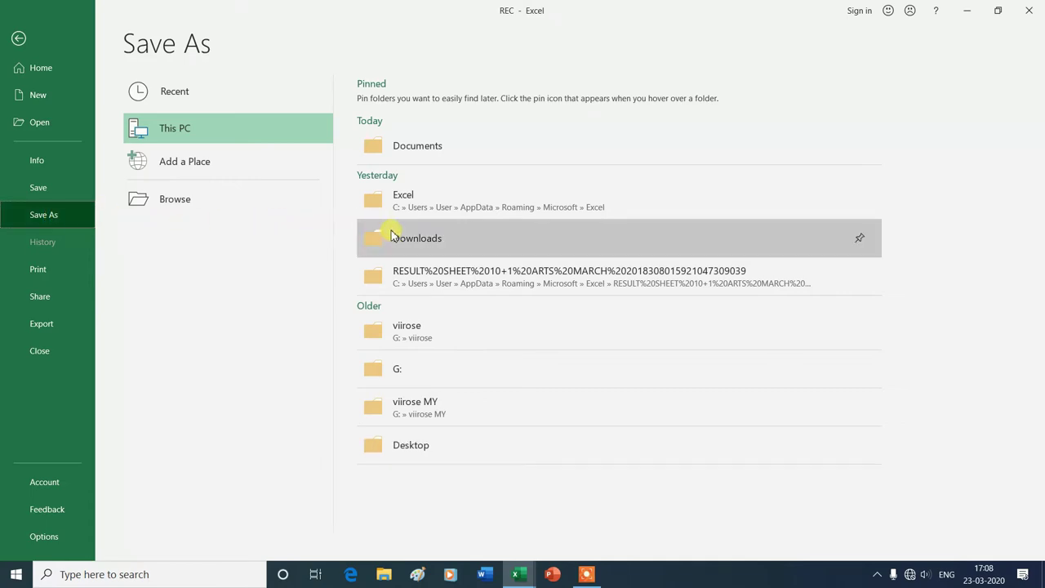
left_click(462, 448)
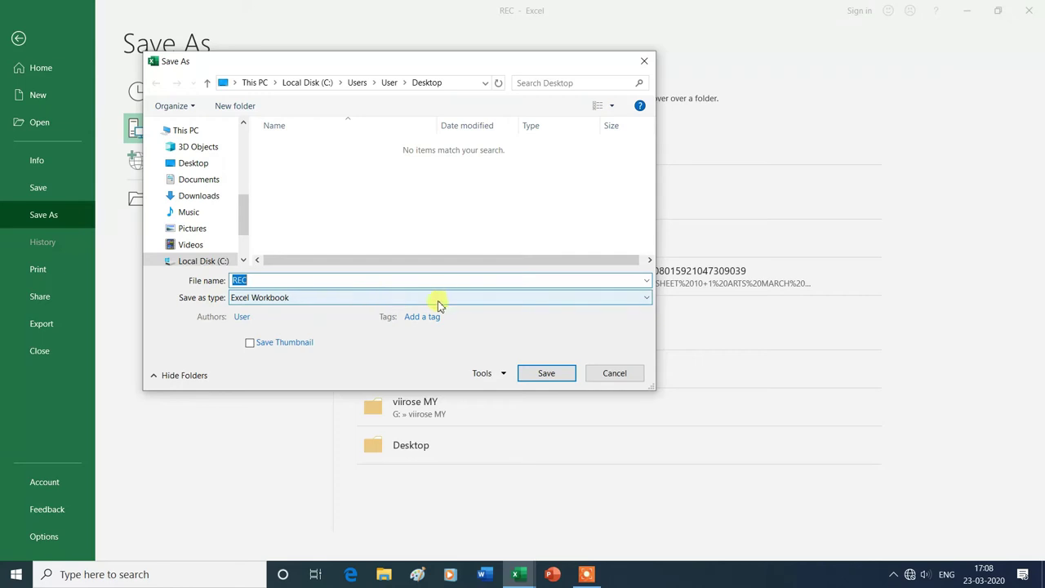
left_click(648, 299)
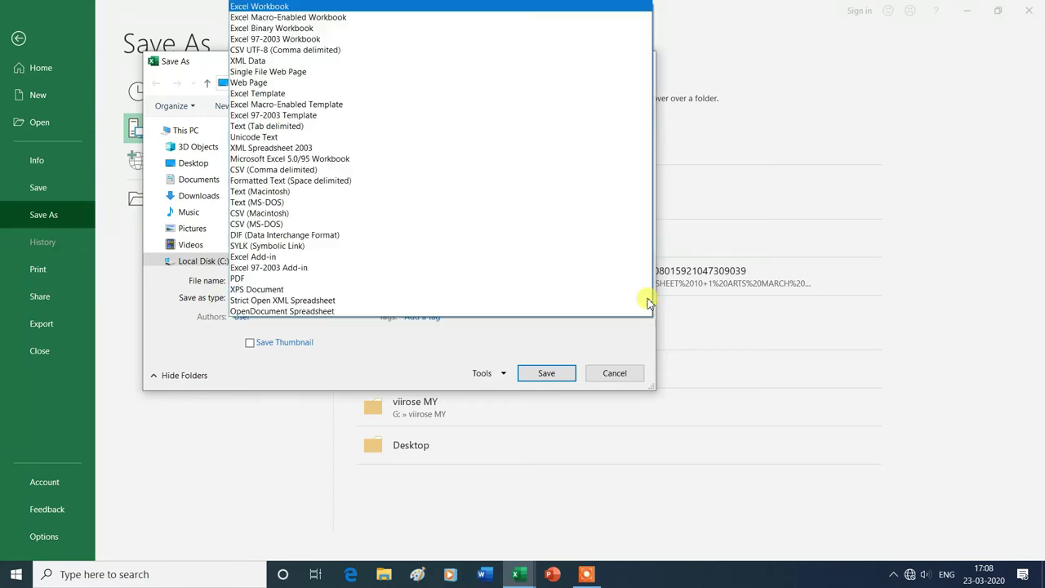
left_click(239, 280)
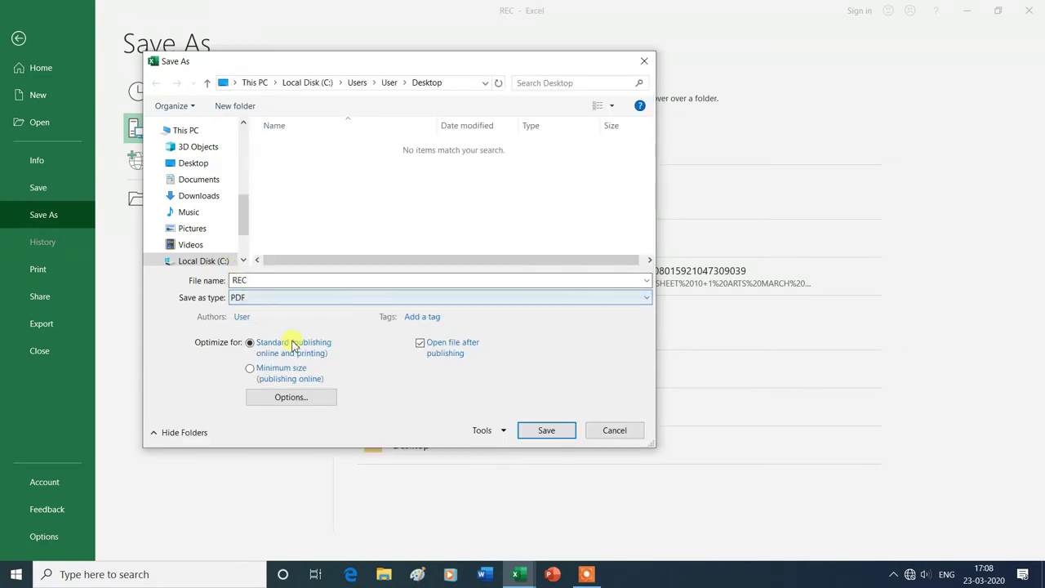
left_click(546, 433)
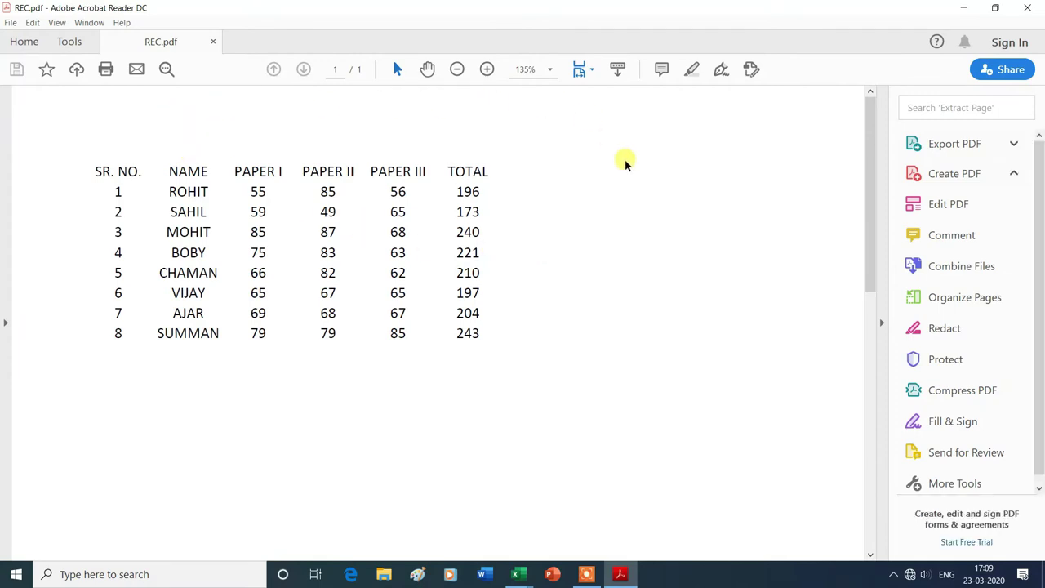
- Zoom the REC PDF to 200%, then close Acrobat Reader and the blank Excel workbook
left_click(487, 69)
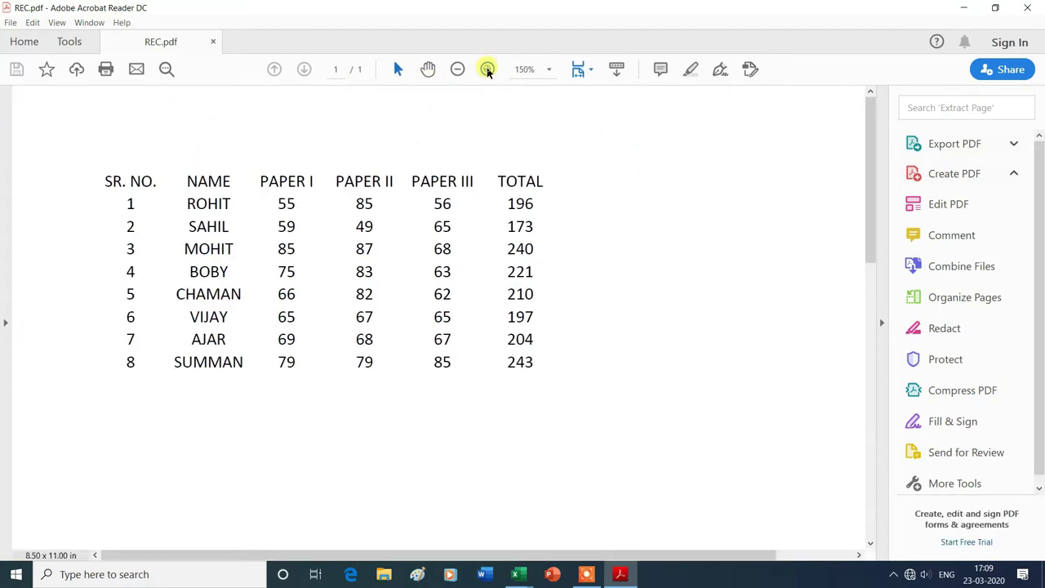
left_click(488, 70)
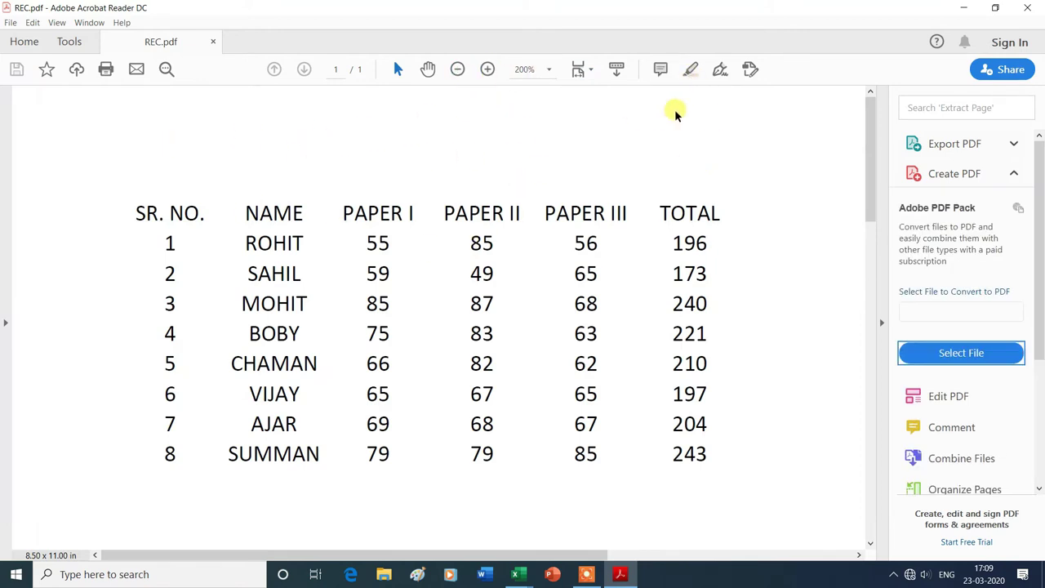
left_click(1028, 10)
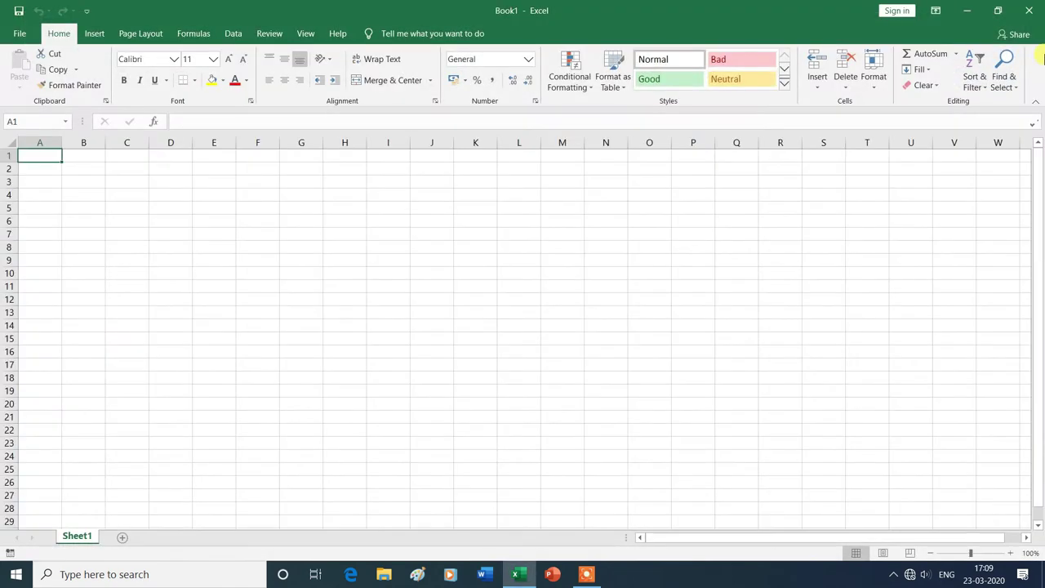
left_click(1030, 10)
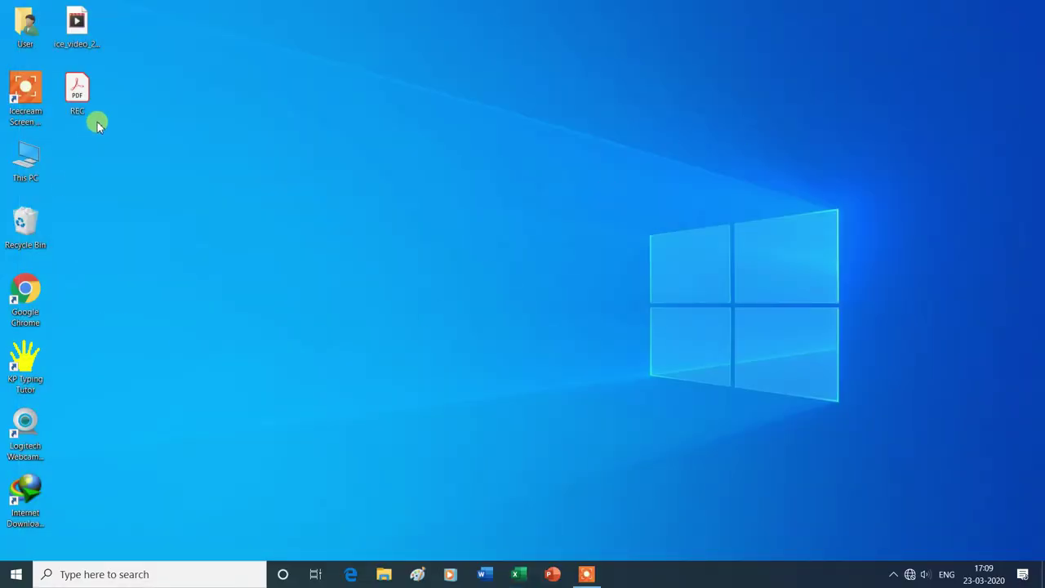
- Reopen REC.pdf from the desktop to check it, then close Acrobat Reader
left_click(84, 84)
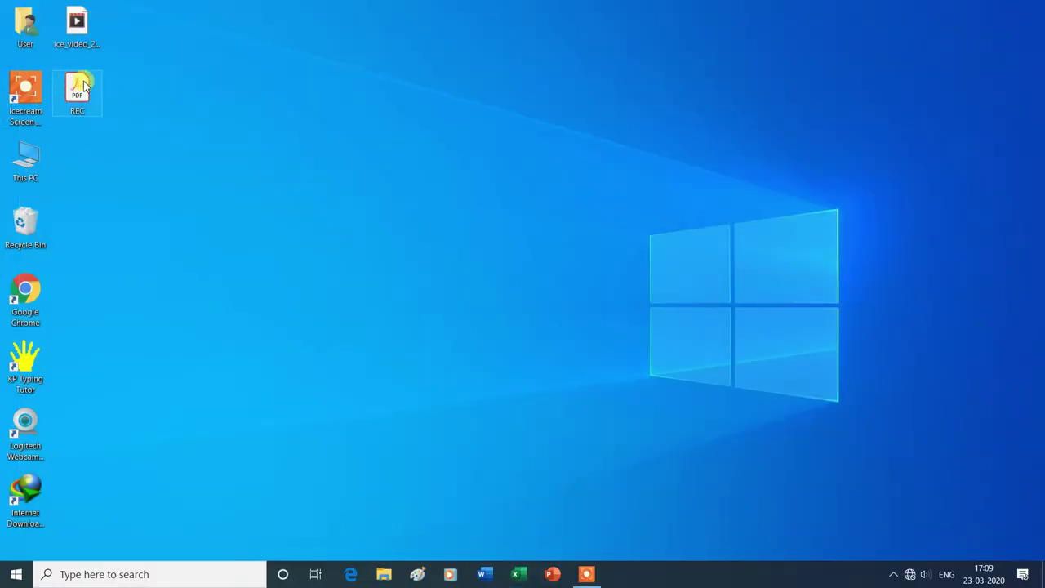
left_click(83, 110)
left_click(78, 90)
left_click(77, 92)
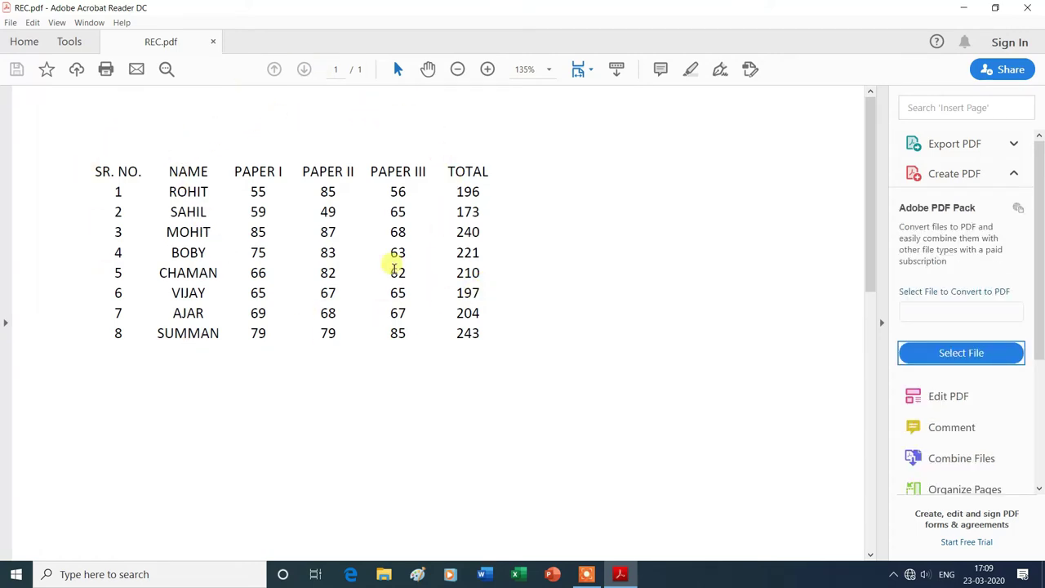
left_click(1030, 10)
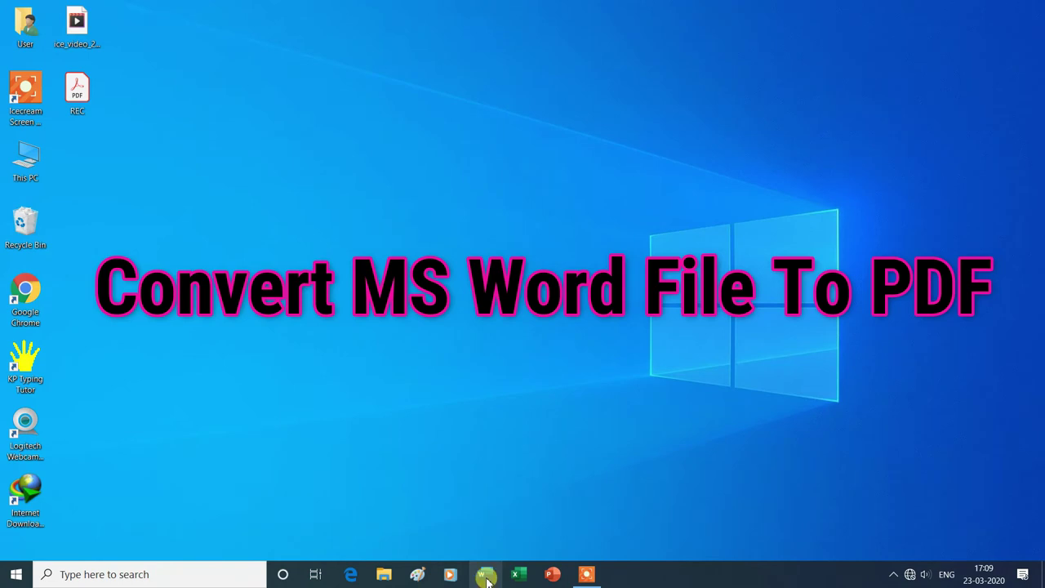
- Launch Word and create a blank document
left_click(485, 576)
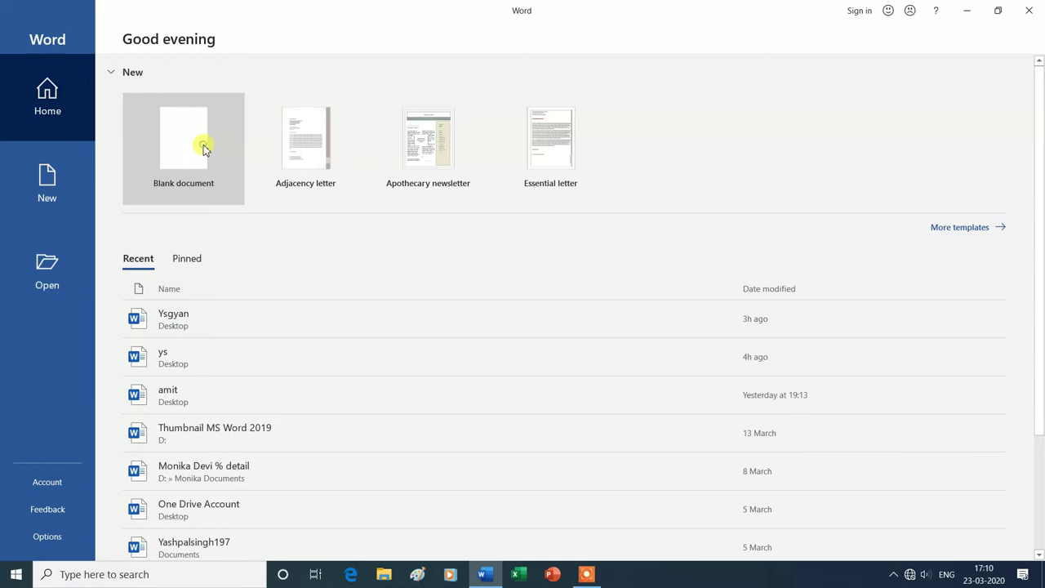
left_click(203, 147)
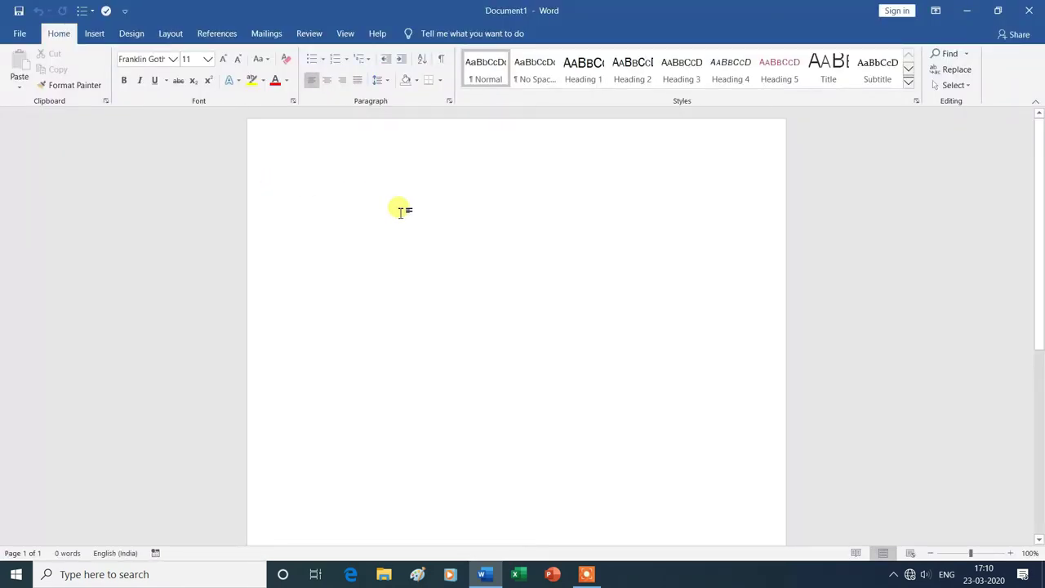
- Type 'Ysgyan tech' and enlarge it to 77 pt font size
type("ysgyan tech")
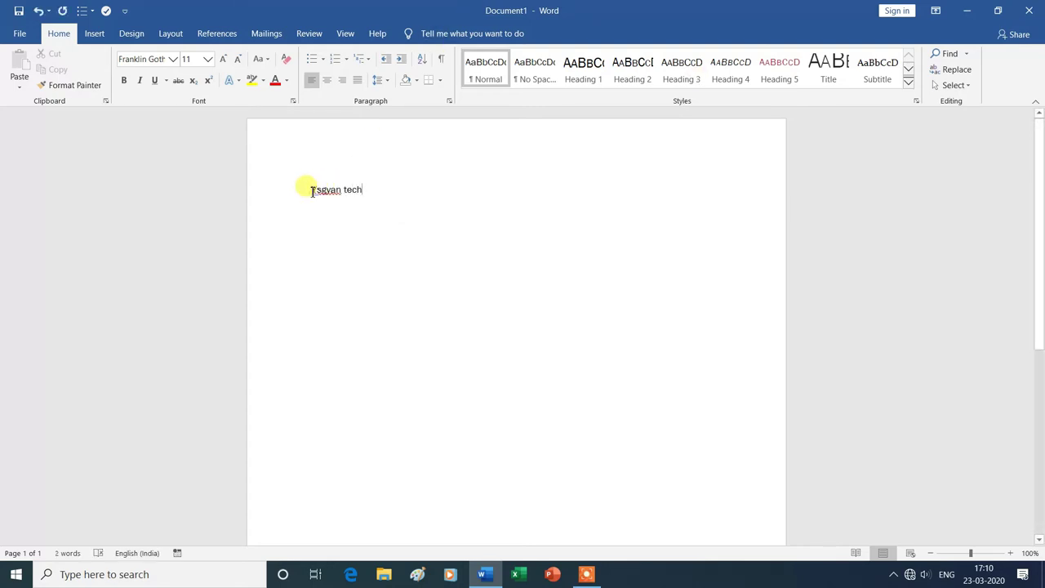
left_click_drag(312, 192, 397, 193)
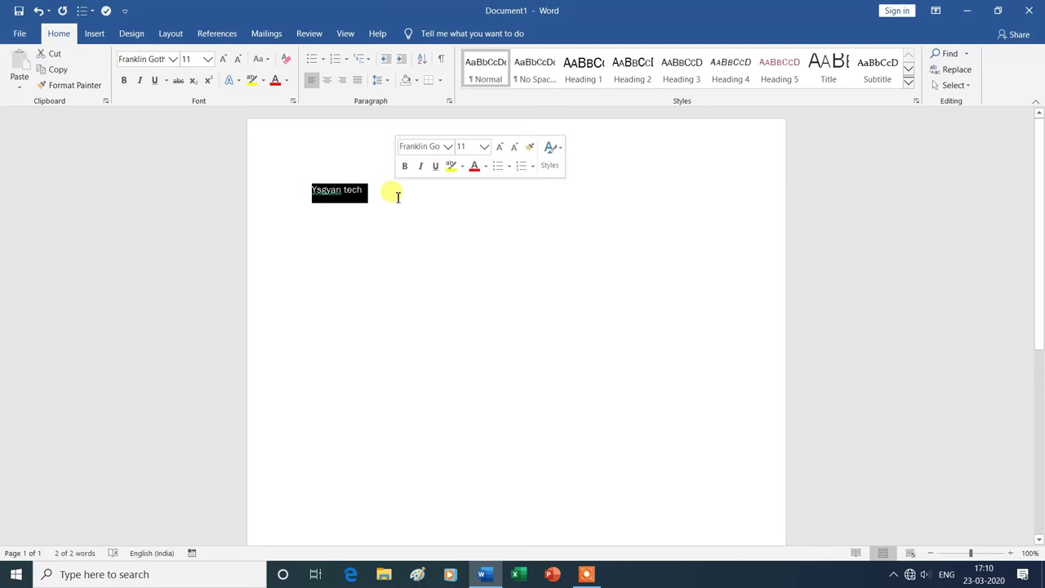
key("ctrl+bracketright")
key("ctrl+bracketright")
key("ctrl+bracketright")
key("ctrl+bracketright")
key("ctrl+bracketright")
key("ctrl+bracketright")
key("ctrl+bracketright")
key("ctrl+bracketright")
key("ctrl+bracketright")
key("ctrl+bracketright")
key("ctrl+bracketright")
key("ctrl+bracketright")
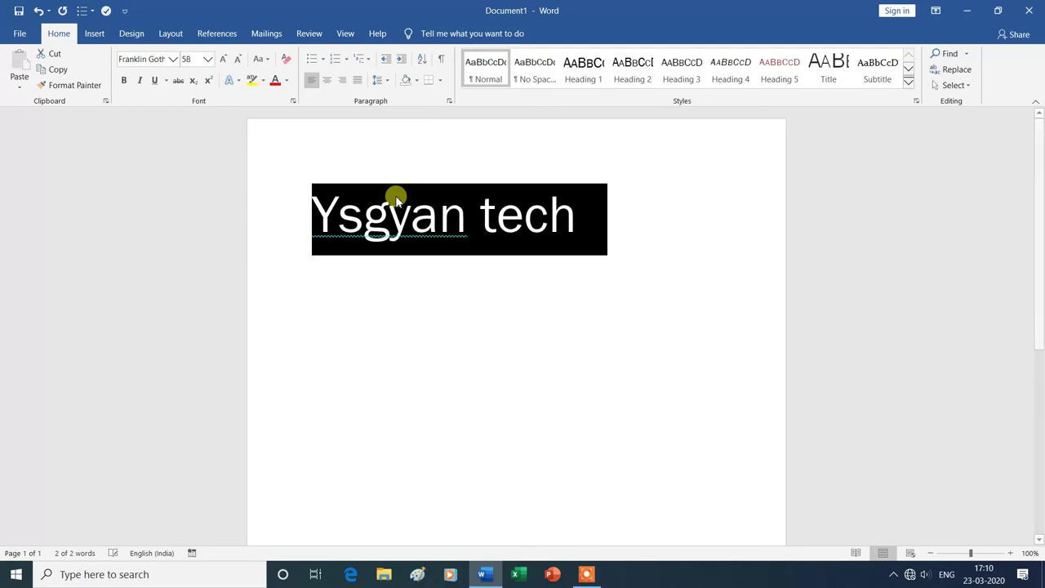
key("ctrl+bracketright")
key("ctrl+bracketright")
key("ctrl+bracketright")
key("ctrl+bracketright")
key("ctrl+bracketright")
key("ctrl+bracketright")
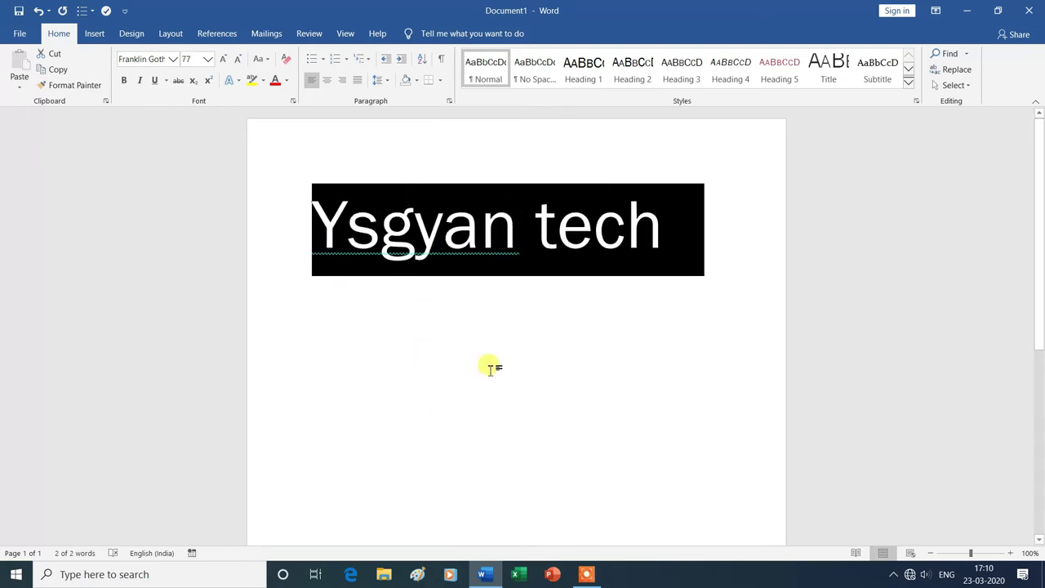
left_click(490, 367)
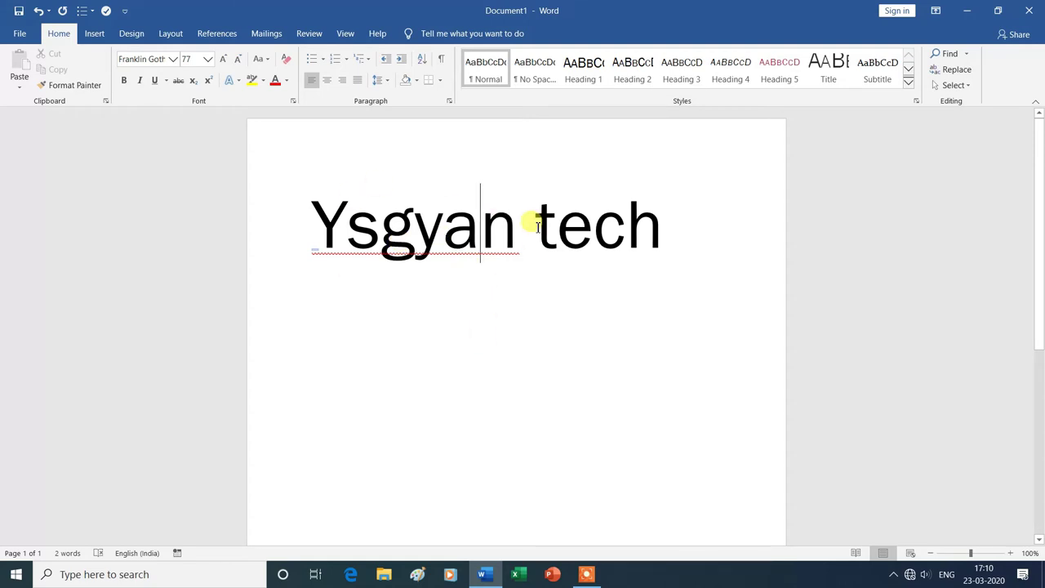
left_click(23, 34)
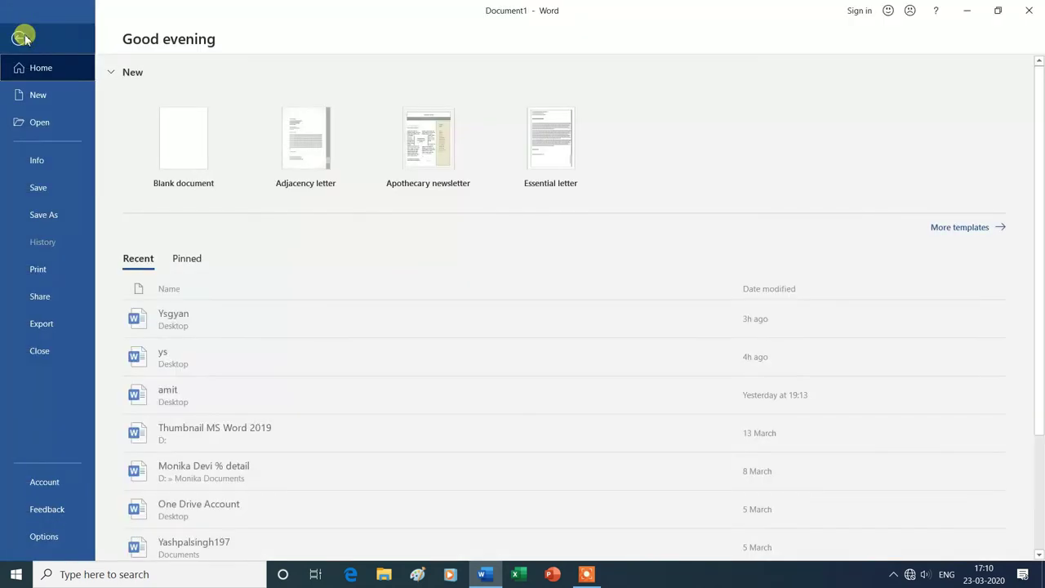
- Save the document to the Desktop as Ysgyan tech.pdf, opening it in Acrobat Reader
left_click(46, 217)
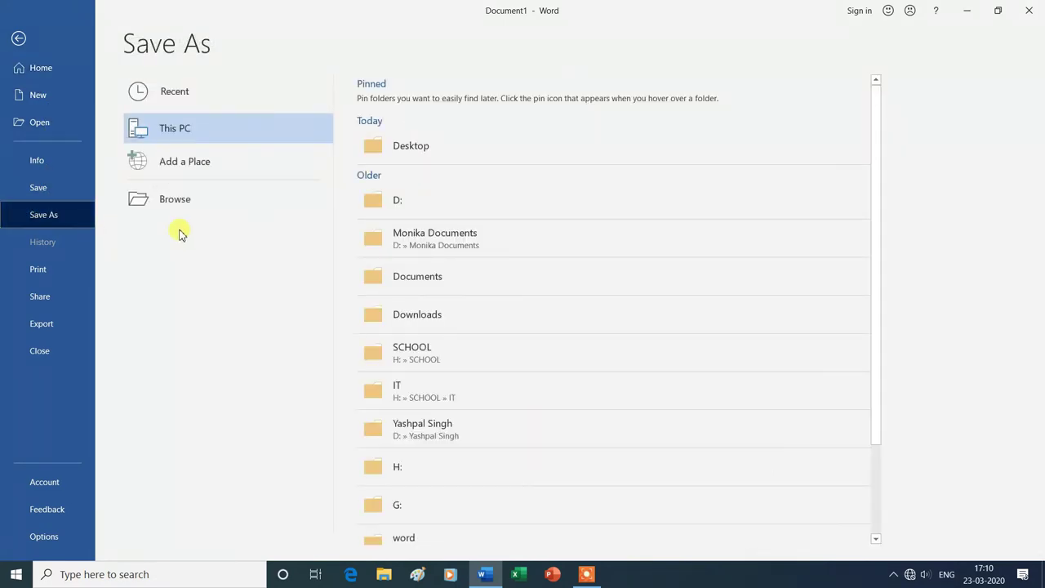
mouse_move(410, 146)
left_click(412, 154)
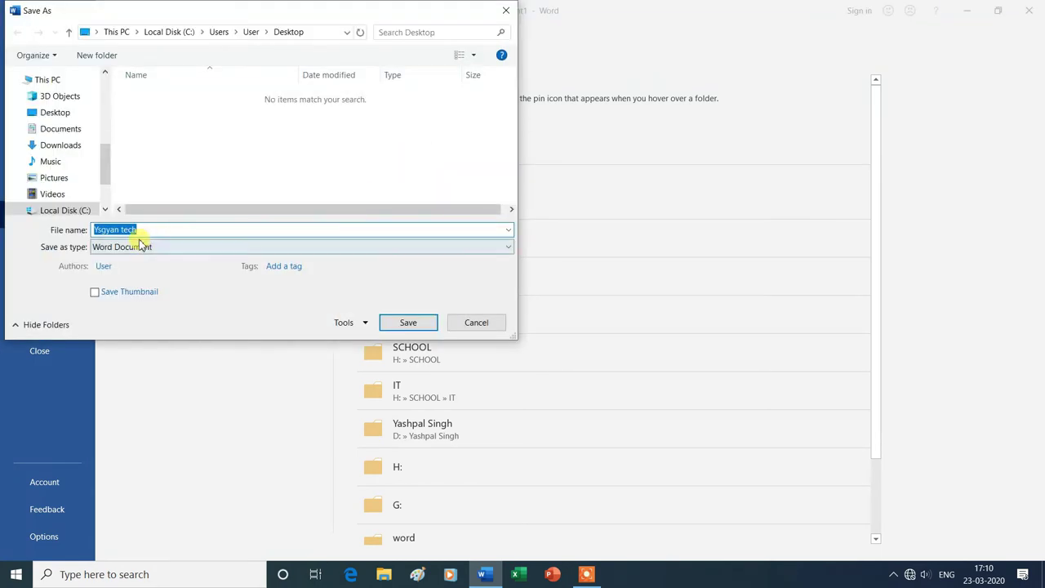
left_click(135, 229)
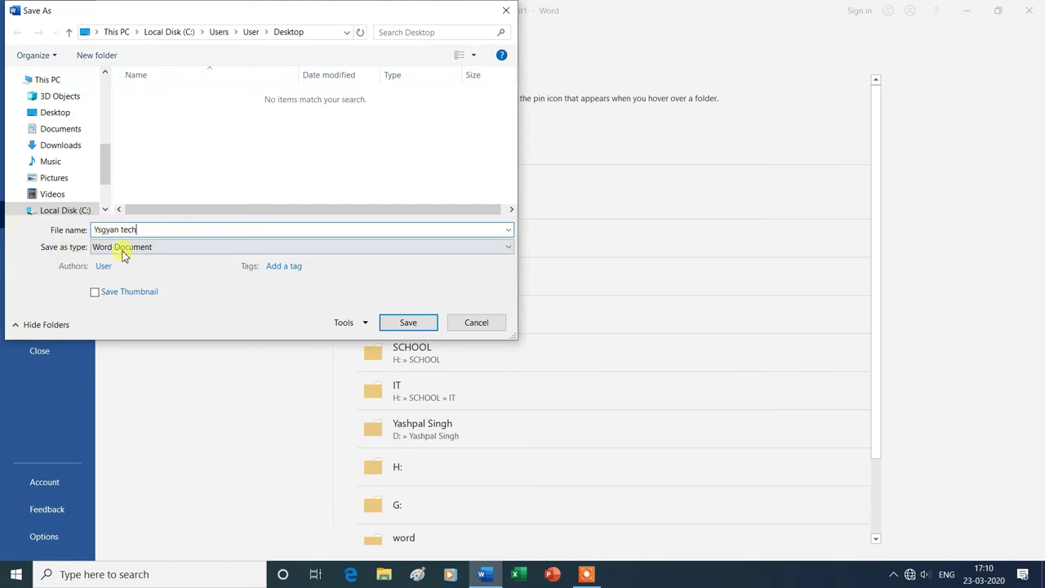
left_click(508, 248)
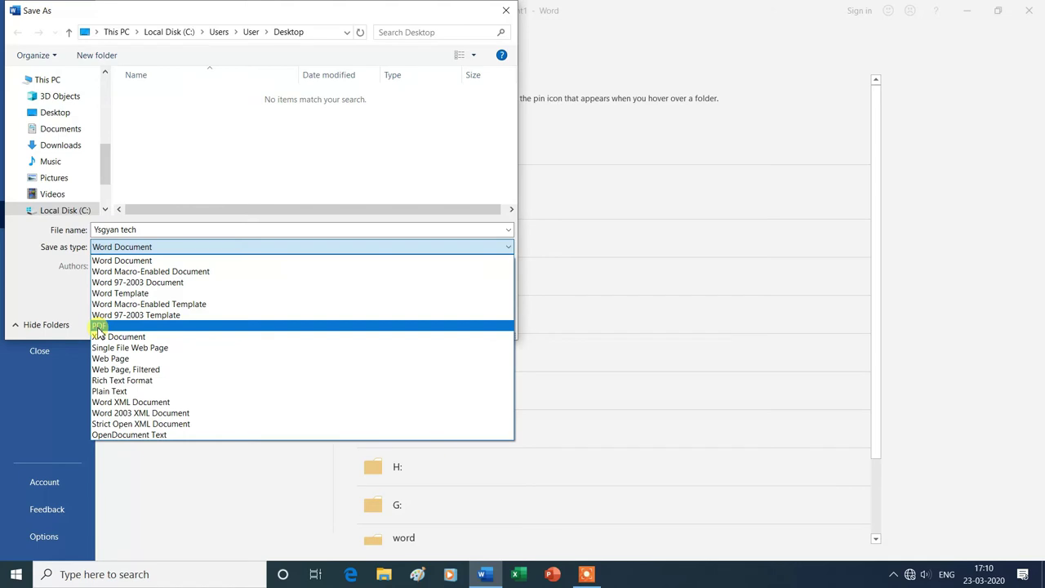
left_click(112, 328)
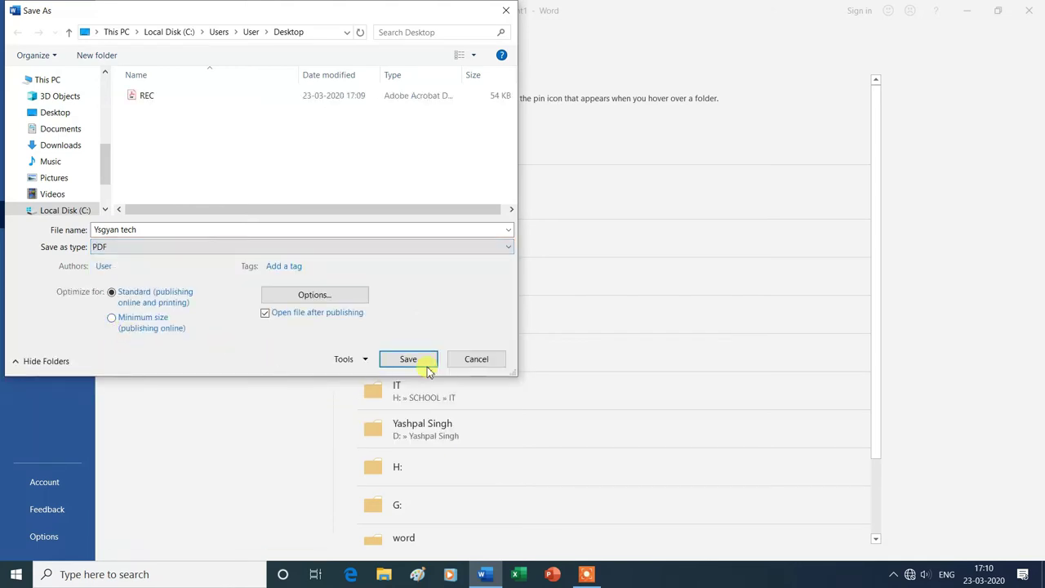
left_click(406, 359)
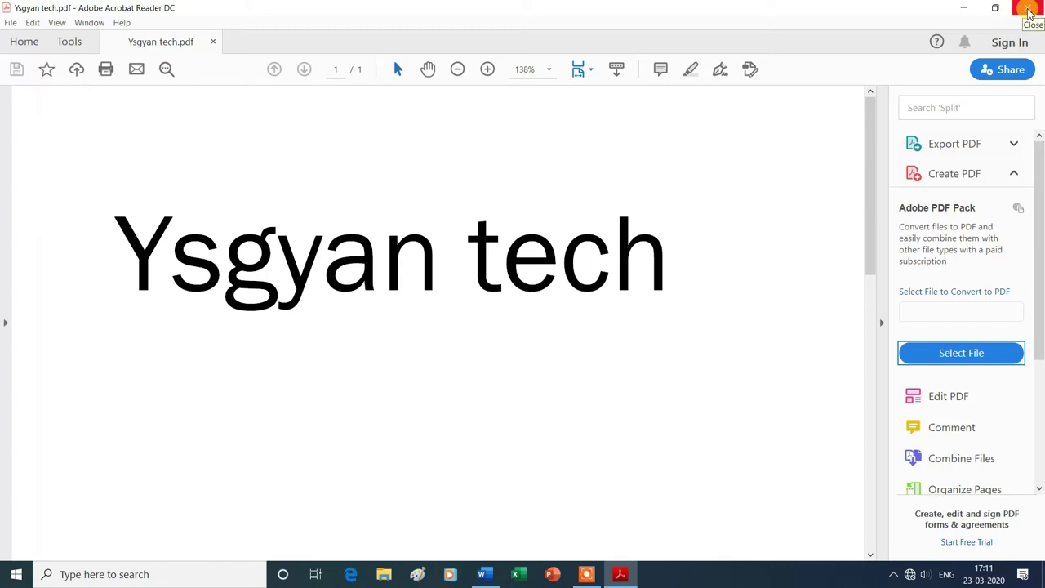
- Close the Ysgyan tech PDF in Acrobat Reader
left_click(1028, 9)
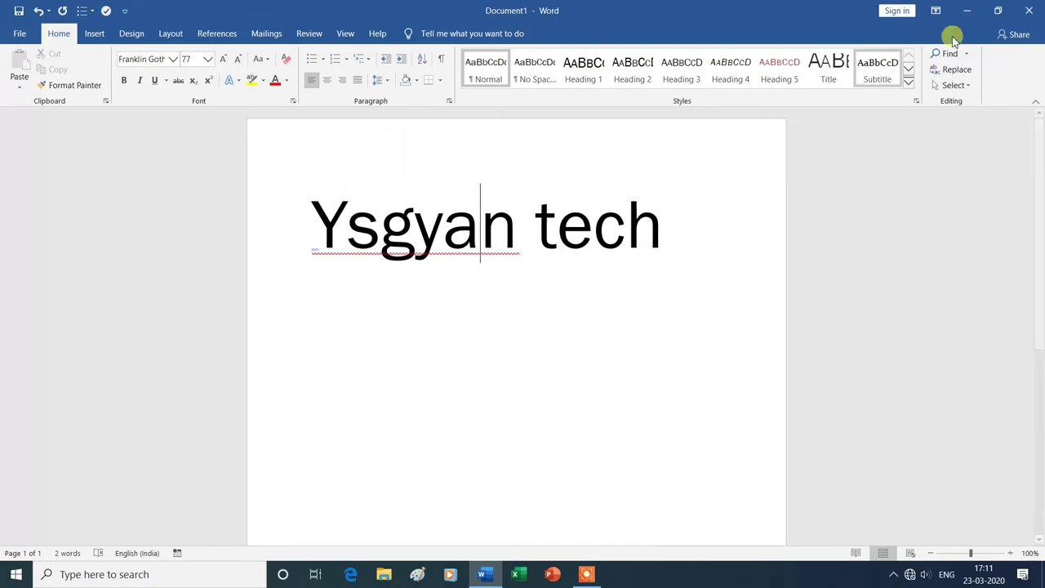
- Close Word, saving the document on the desktop under the shortened name 'Ysgyan'
left_click(1029, 11)
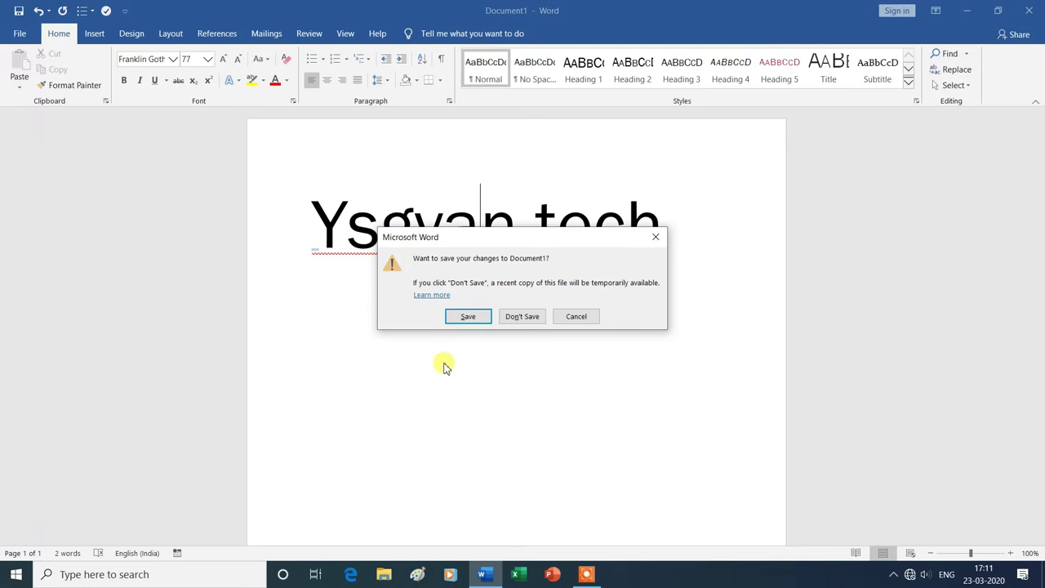
left_click(478, 319)
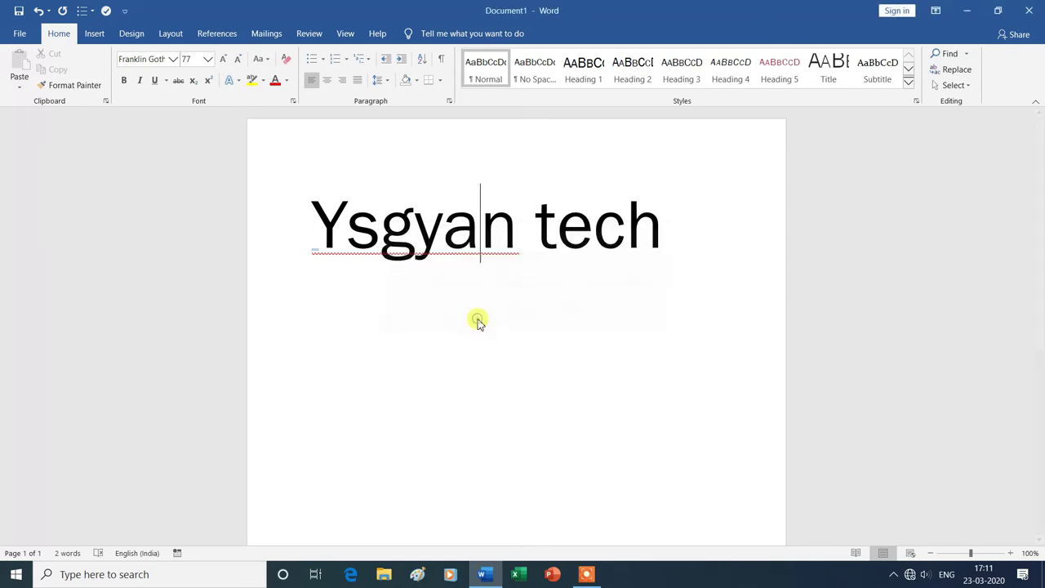
left_click(153, 228)
key("BackSpace")
key("BackSpace")
key("BackSpace")
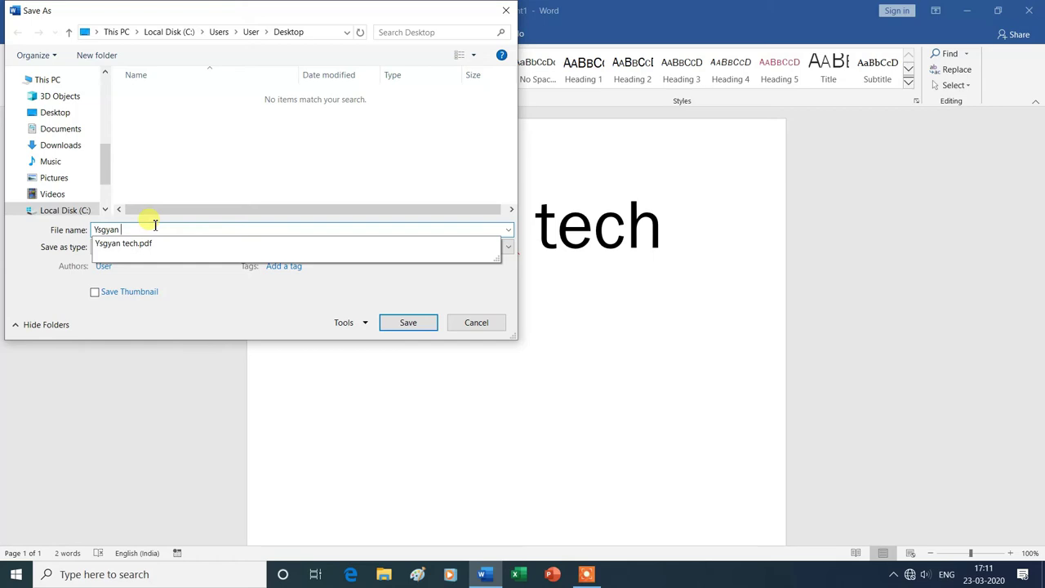
left_click(422, 323)
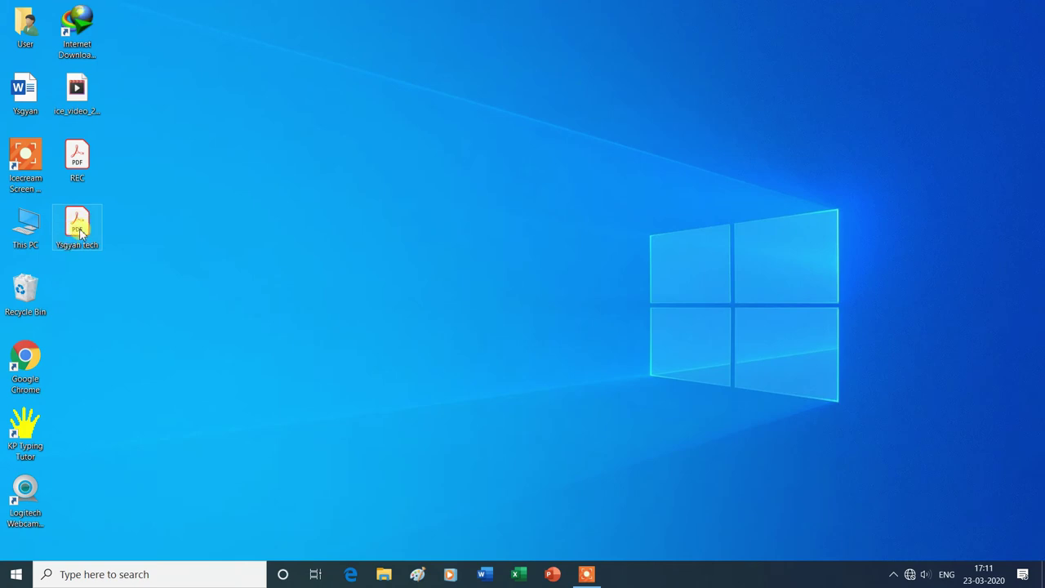
double_click(79, 233)
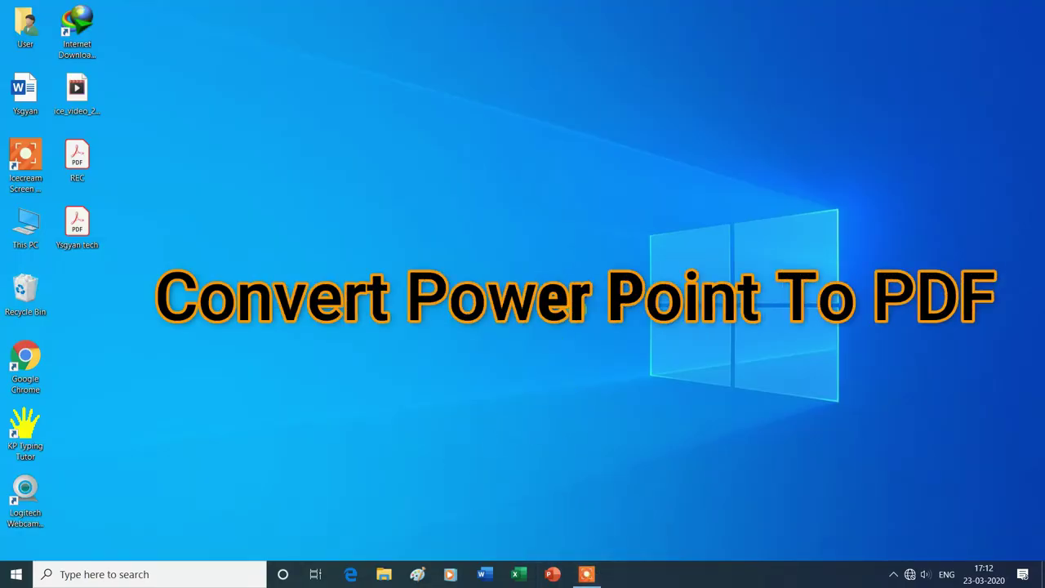
- Launch PowerPoint with a blank presentation and change the slide layout to Blank
left_click(552, 574)
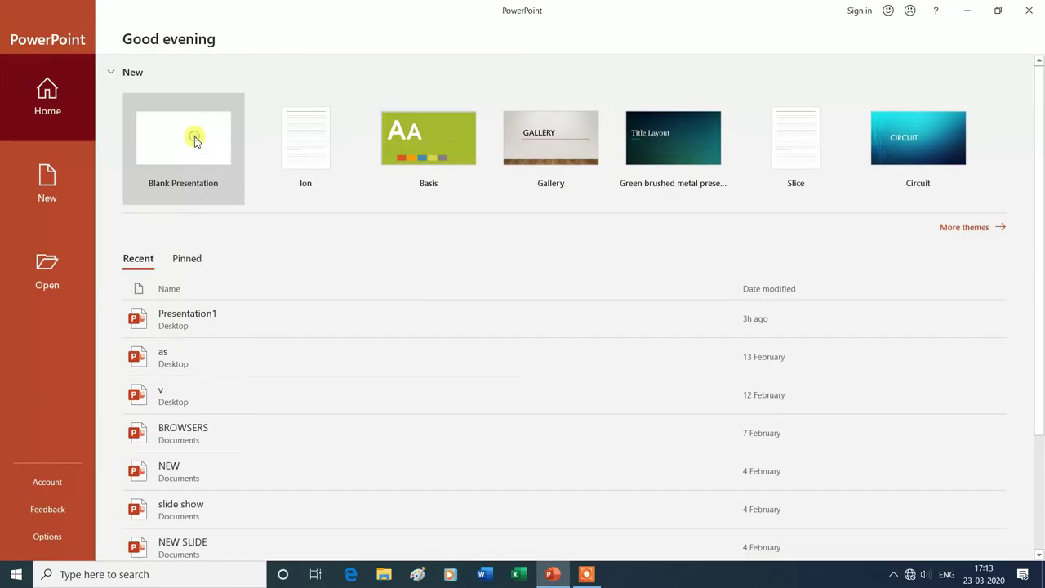
left_click(195, 140)
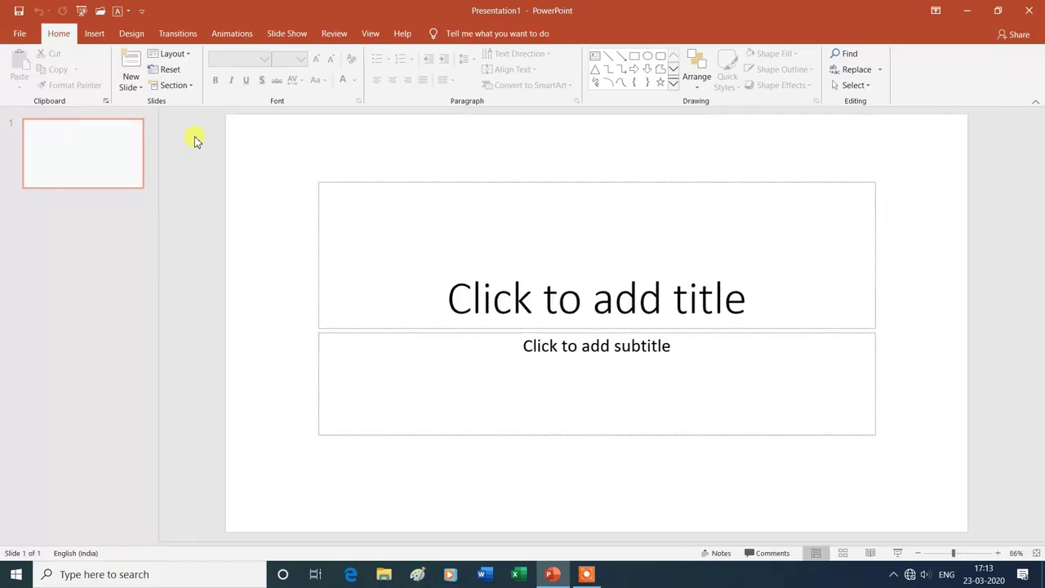
left_click(186, 57)
left_click(187, 236)
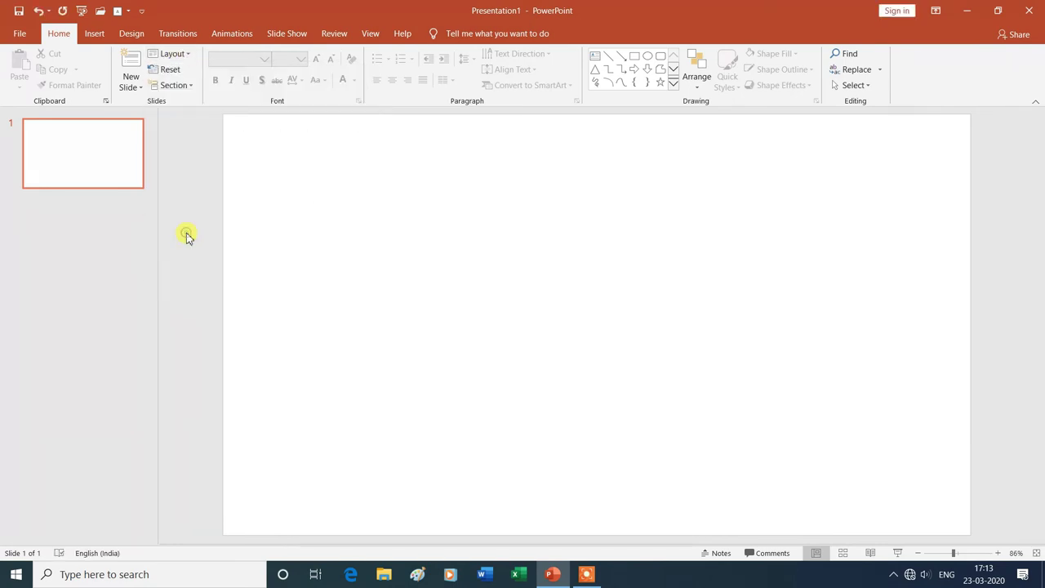
left_click(95, 37)
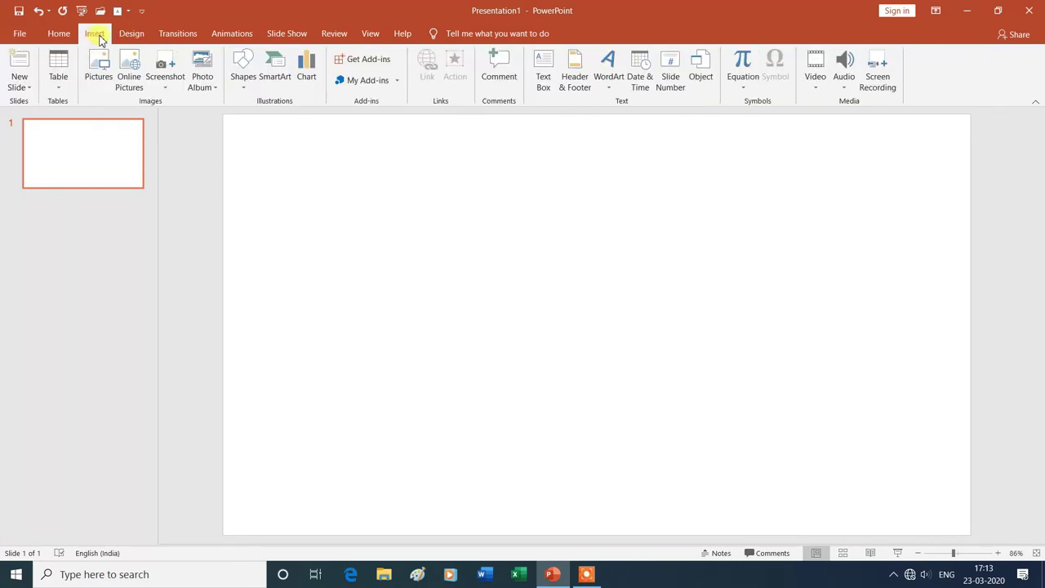
- Draw a Smiley Face from Basic Shapes, about 12.75 by 15.07 cm, on the slide
left_click(248, 92)
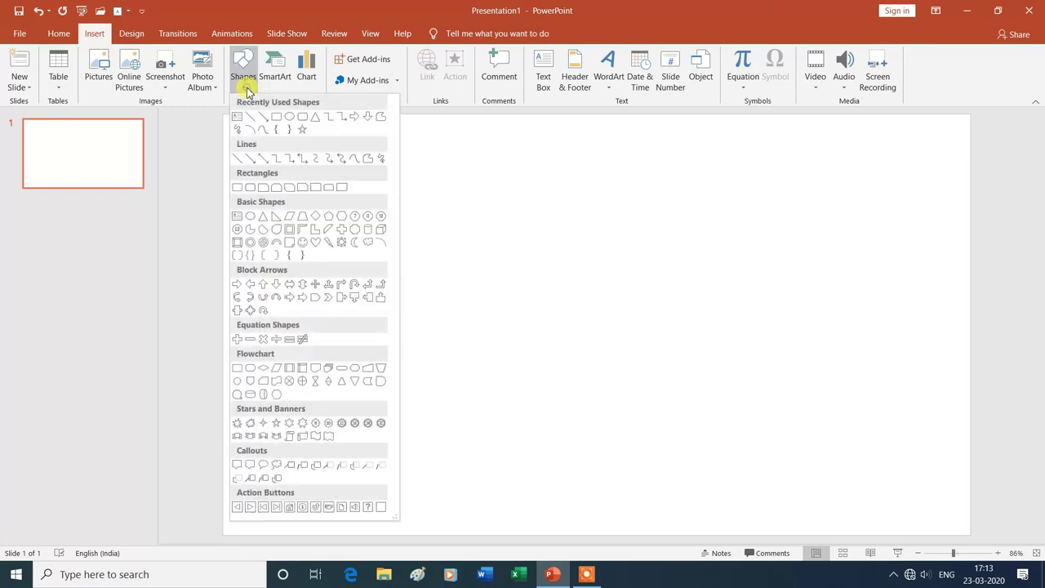
left_click(303, 243)
mouse_move(448, 187)
left_mouse_down()
mouse_move(595, 378)
mouse_move(791, 458)
left_mouse_up()
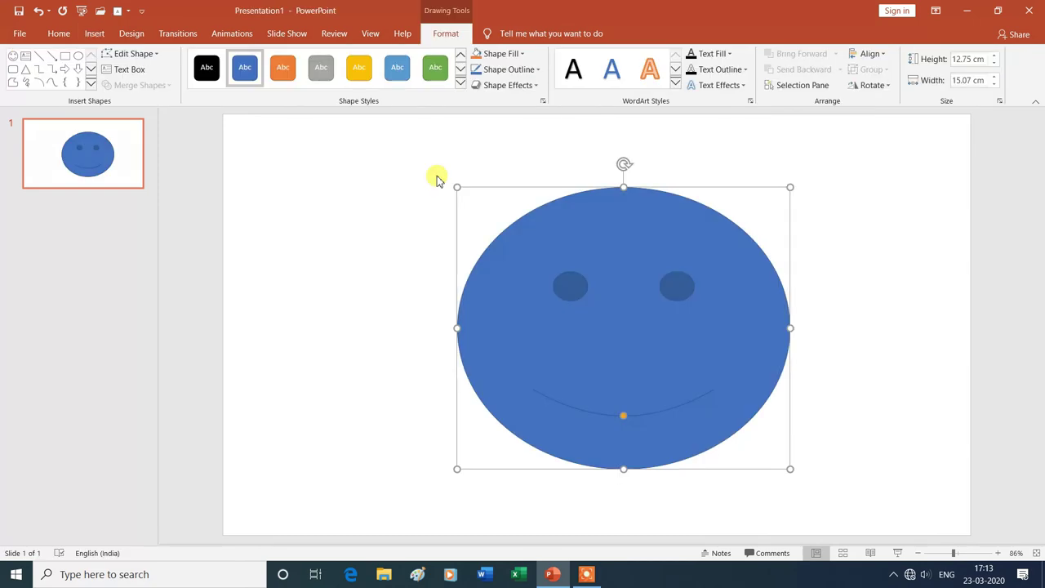
left_click(761, 308)
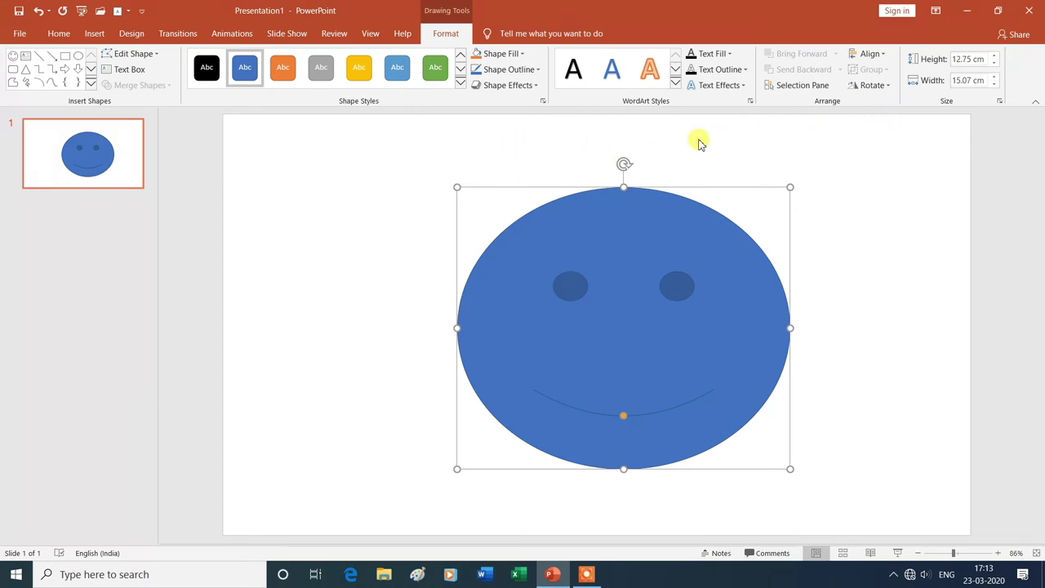
- Export the smiley slide to the desktop as a PDF named 'as'
left_click(20, 36)
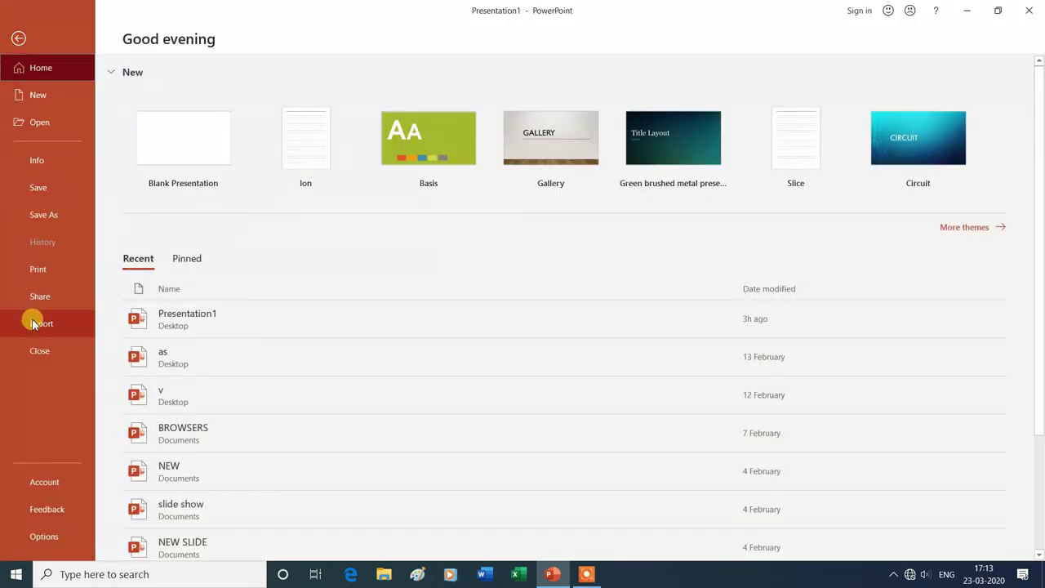
left_click(45, 216)
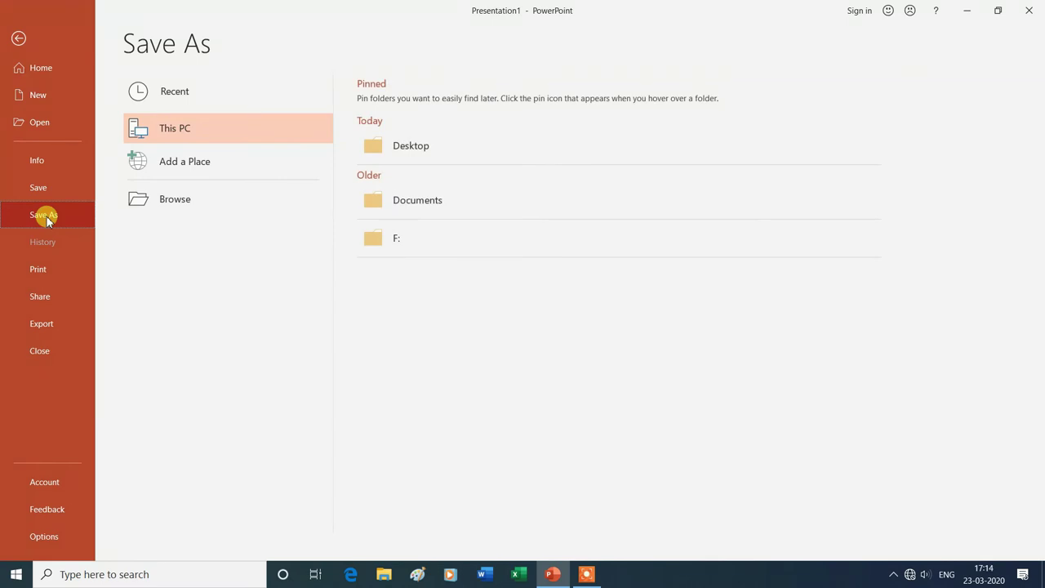
left_click(418, 150)
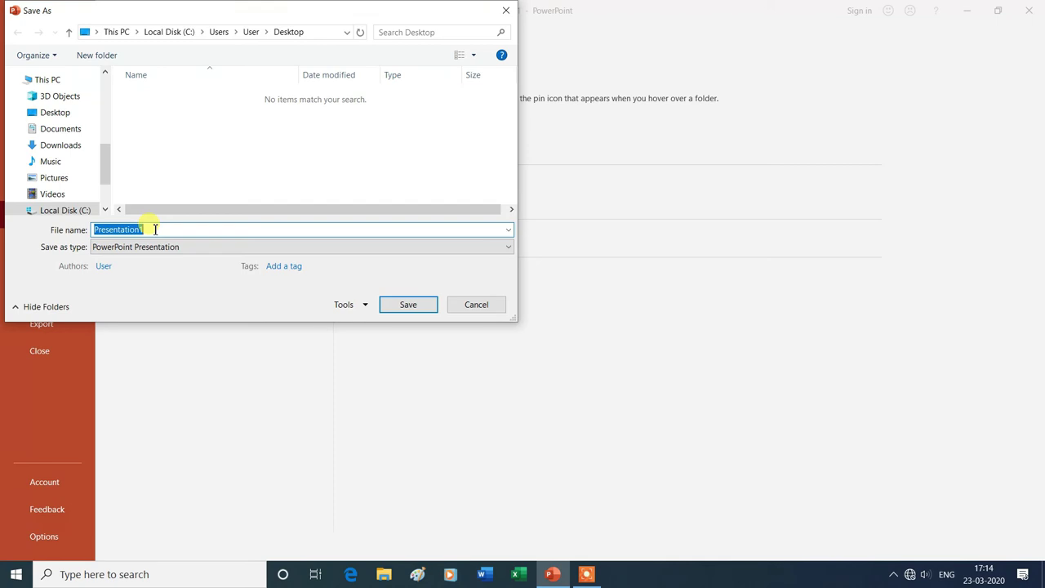
type("as")
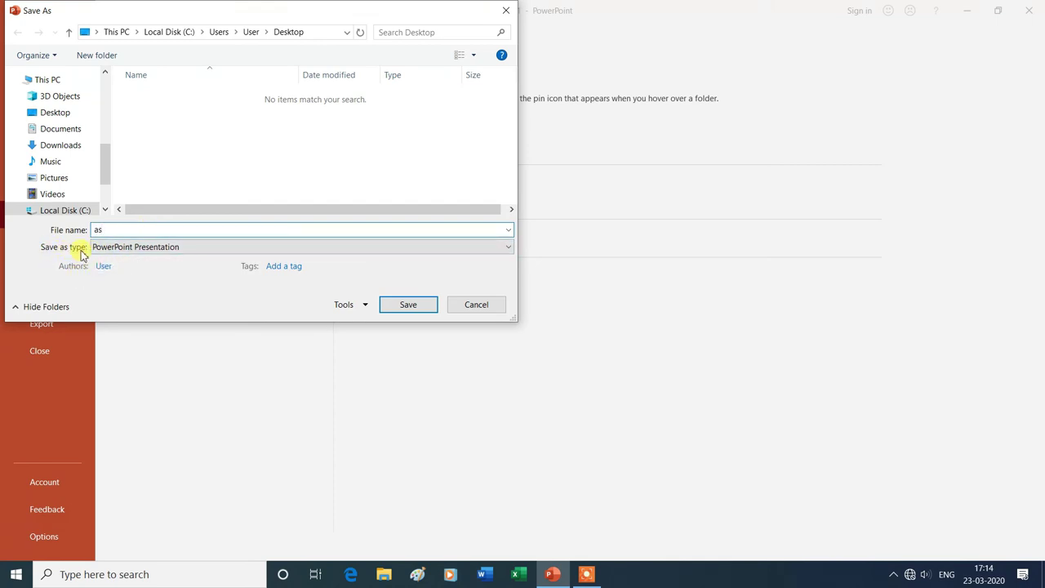
left_click(475, 248)
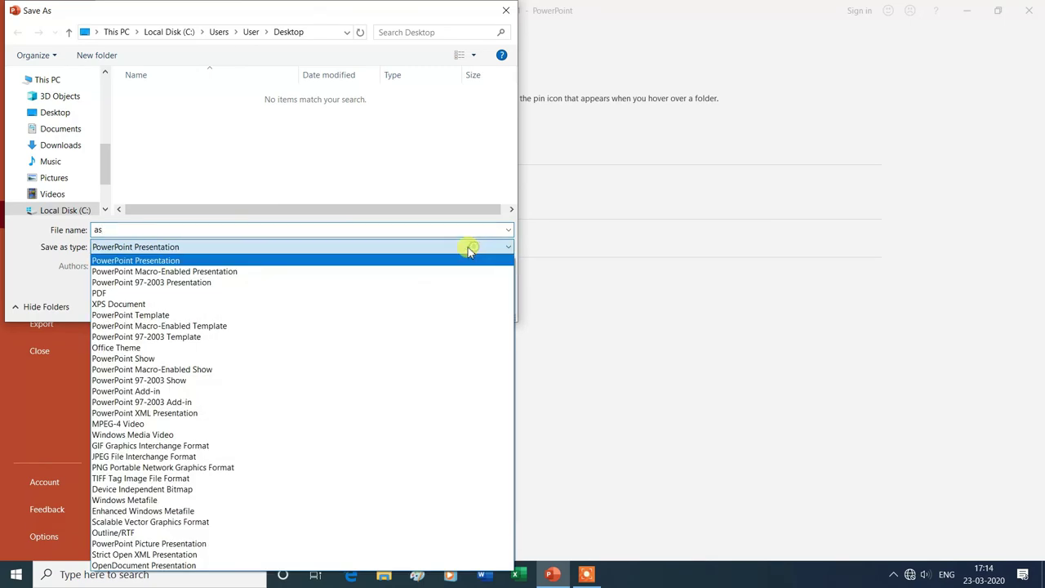
left_click(103, 294)
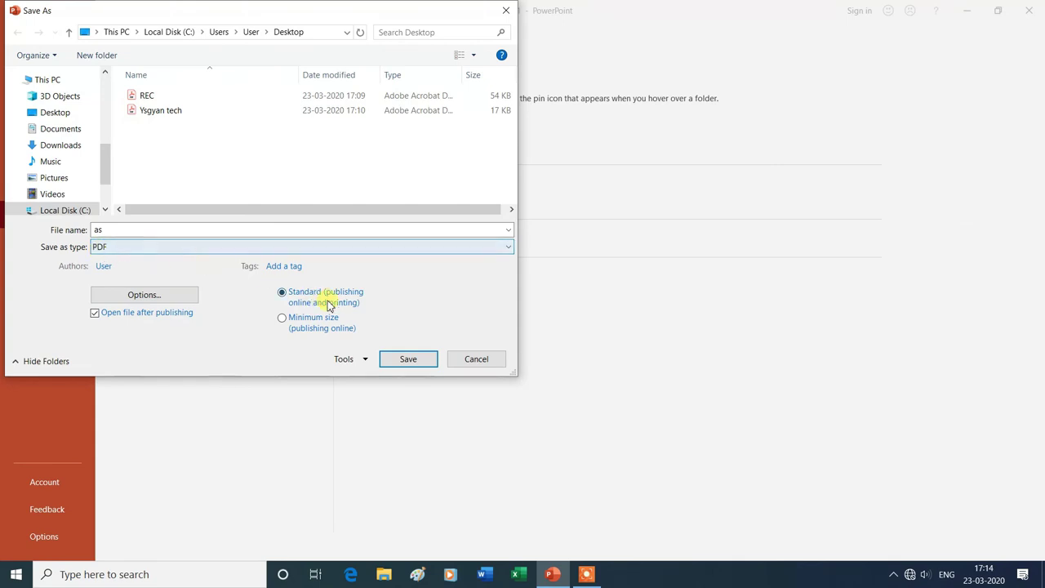
left_click(408, 359)
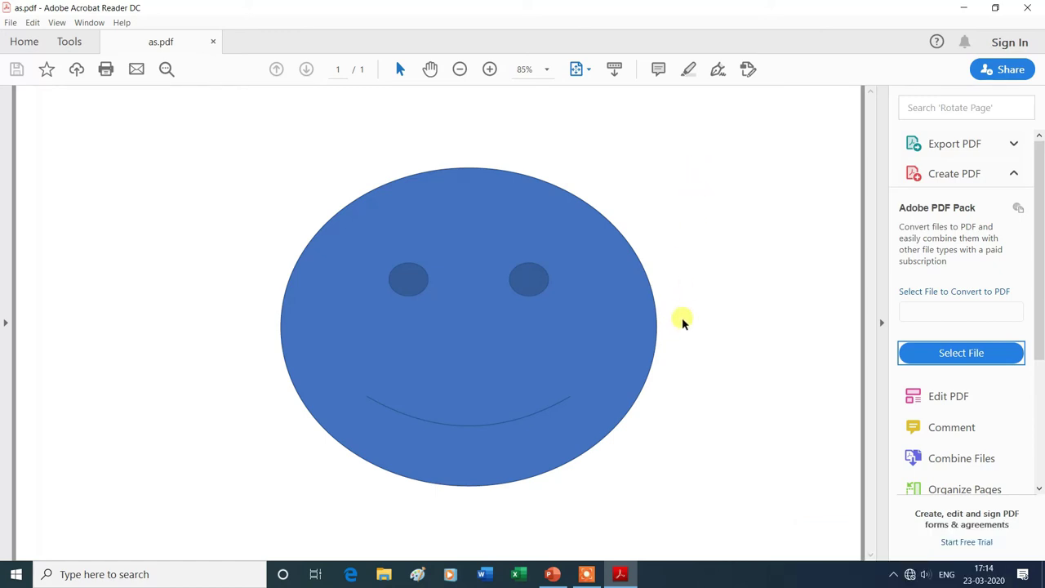
- Close Acrobat Reader after viewing as.pdf to return to PowerPoint
left_click(1016, 12)
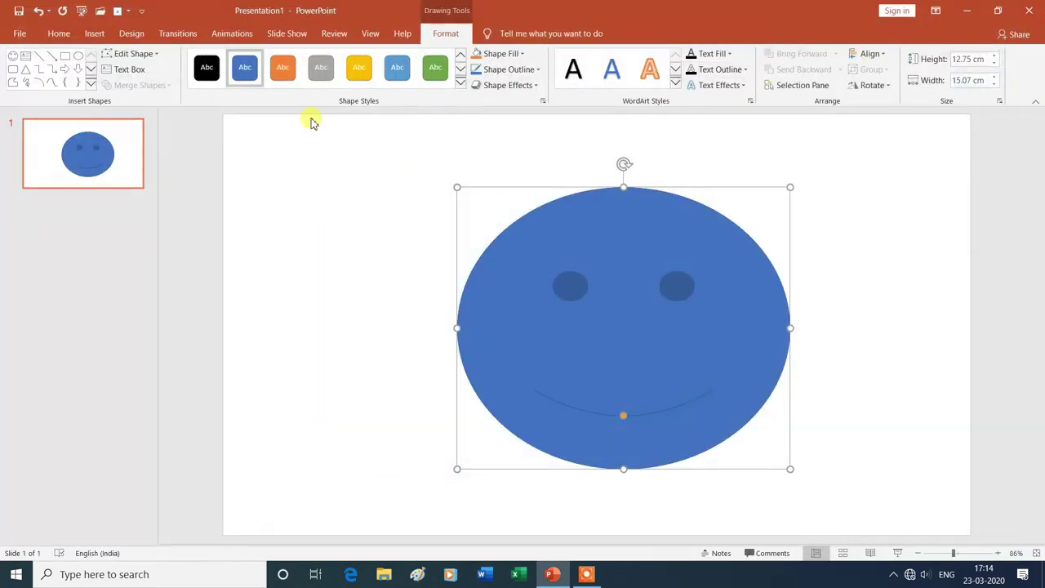
- Close PowerPoint, saving the presentation to the desktop as Presentation1
left_click(1029, 10)
left_click(467, 306)
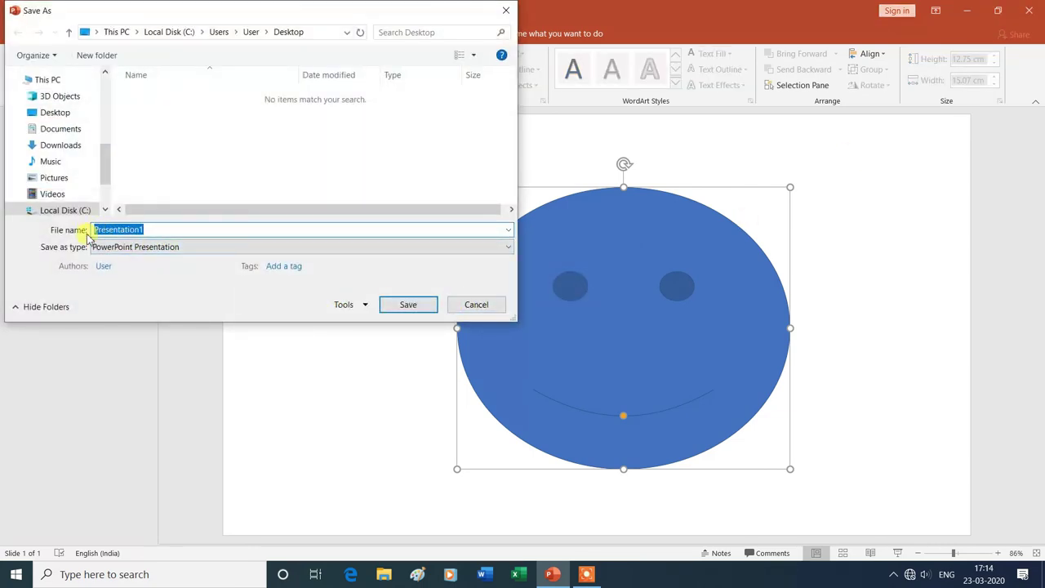
left_click(163, 230)
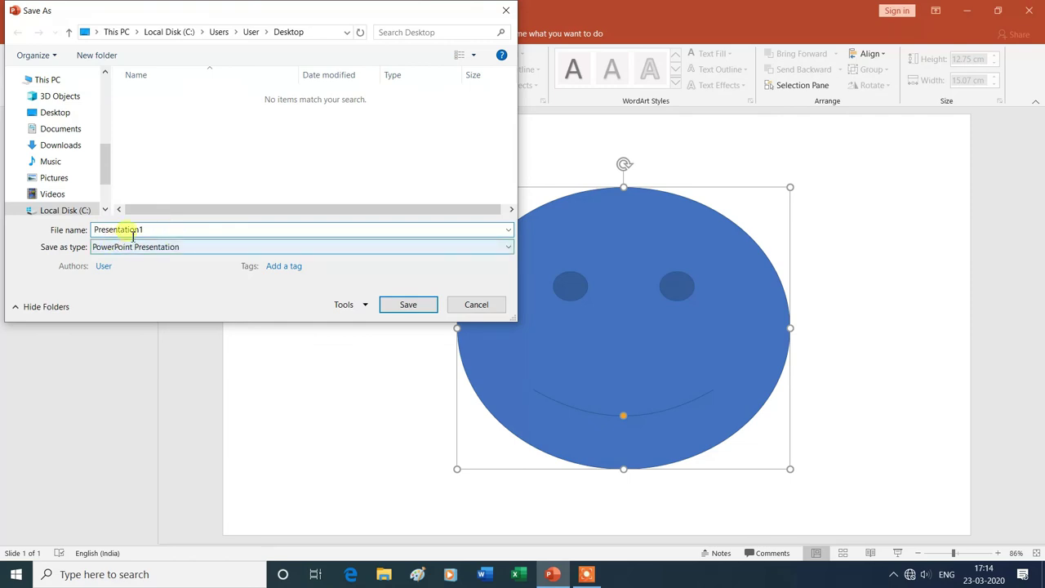
left_click(406, 306)
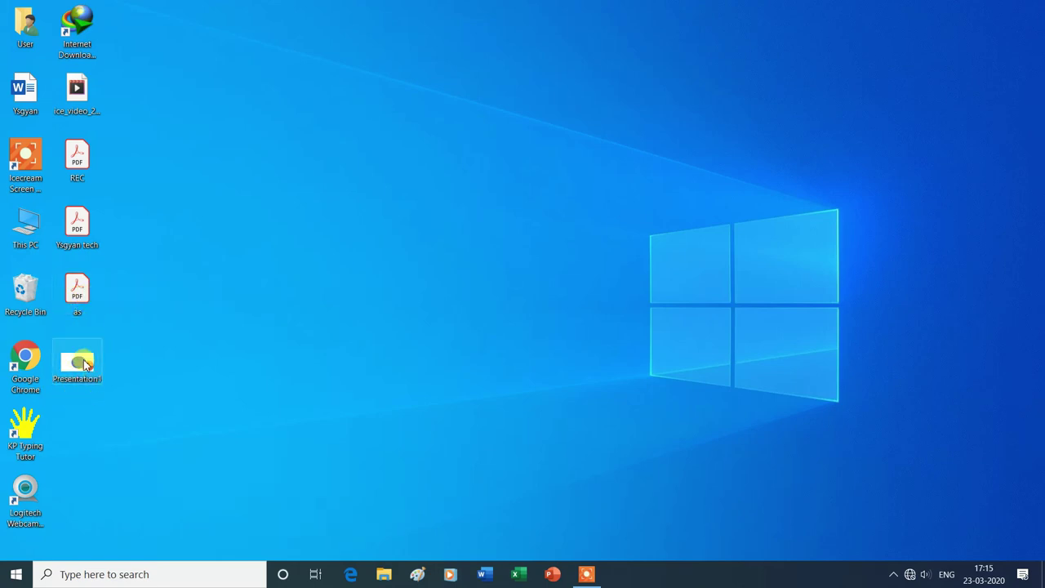
- Open as.pdf from the desktop in Acrobat Reader to view the smiley slide
double_click(85, 296)
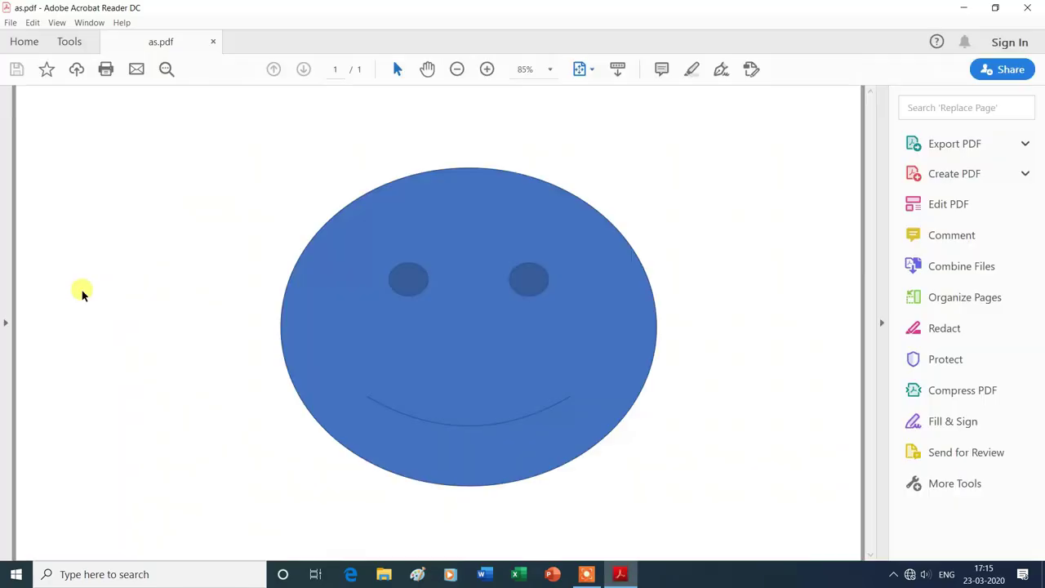